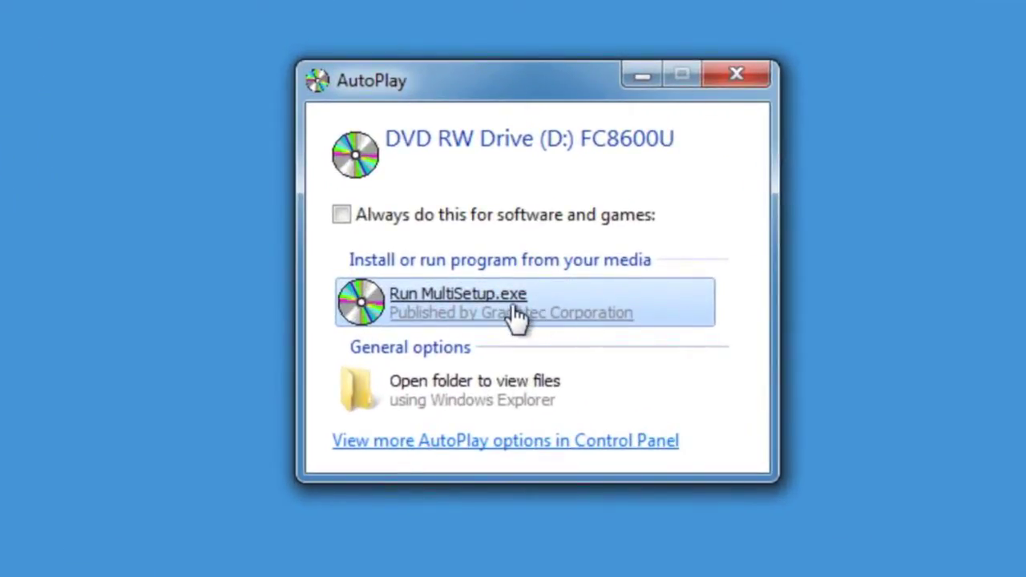
# Run MultiSetup.exe from the FC8600U disc and start the FC8600 software installation
pyautogui.click(506, 317)
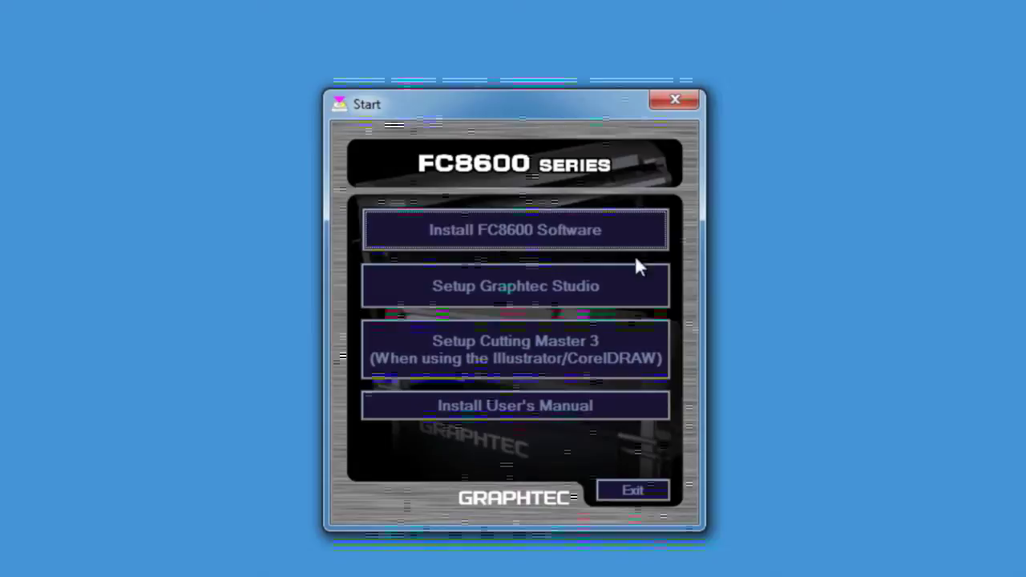
pyautogui.click(538, 222)
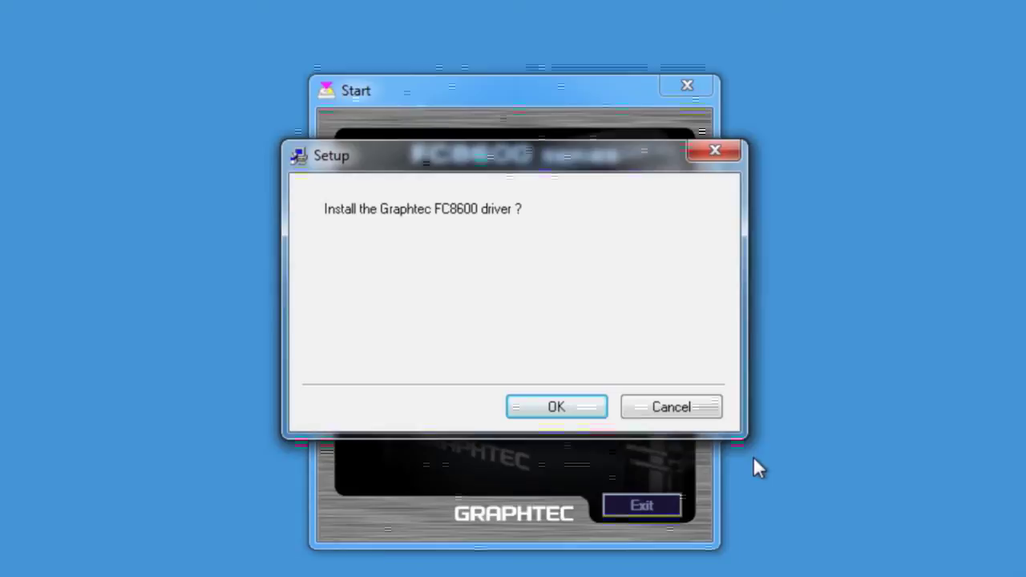
# Install the Graphtec FC8600 driver on the USB port, accepting the power and copying warnings
pyautogui.click(557, 409)
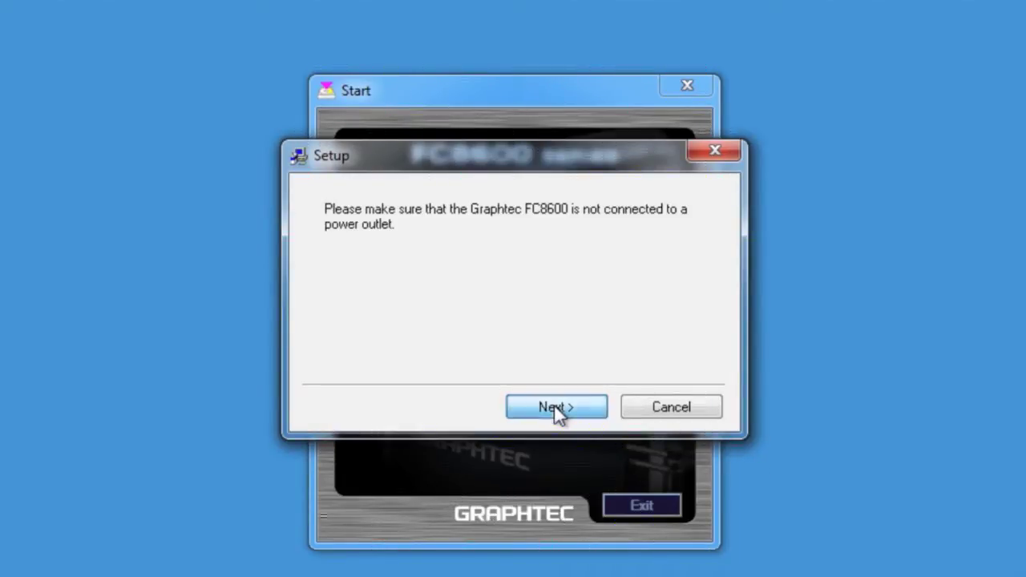
pyautogui.click(554, 406)
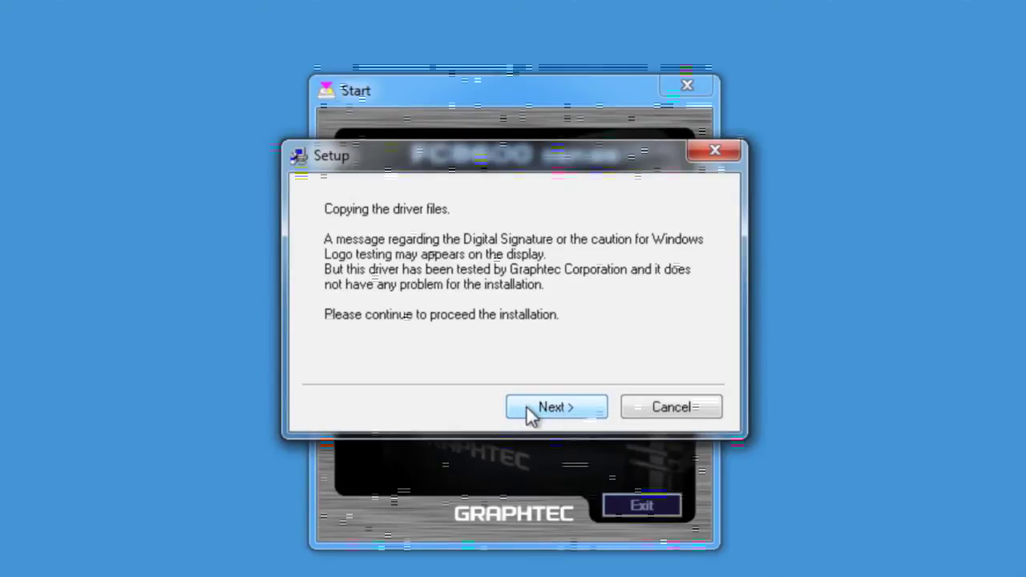
pyautogui.click(531, 408)
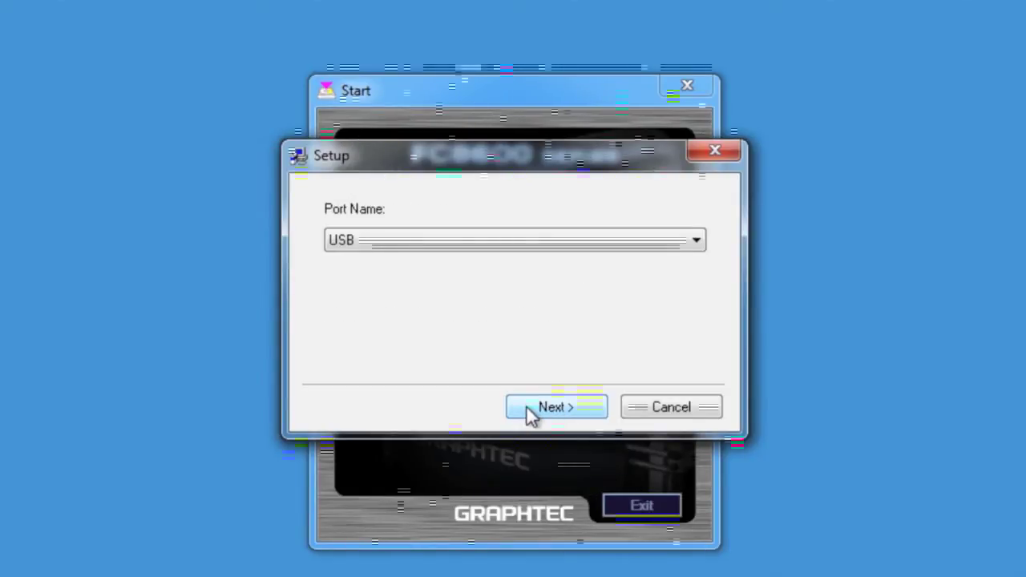
pyautogui.click(696, 240)
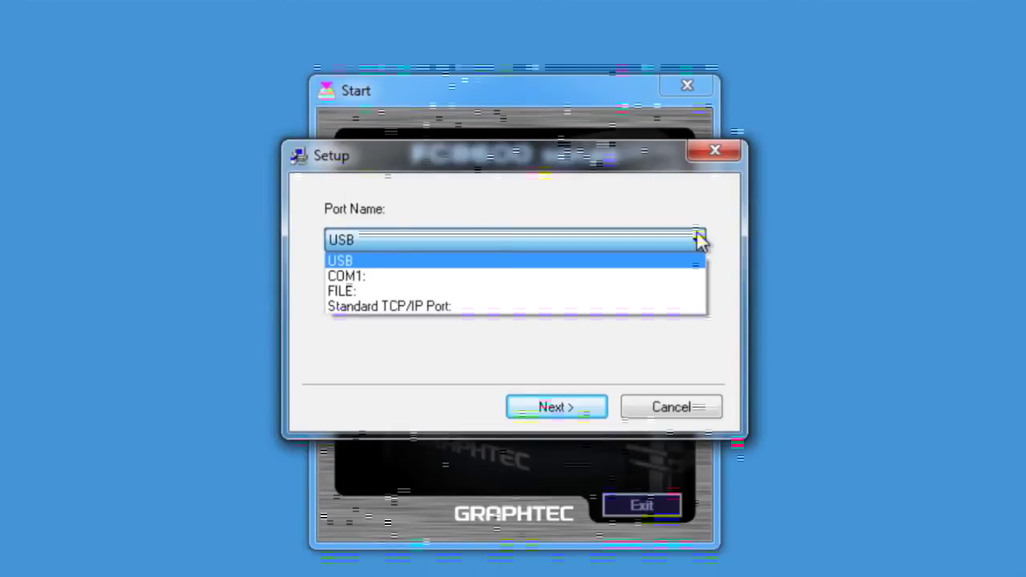
pyautogui.click(700, 240)
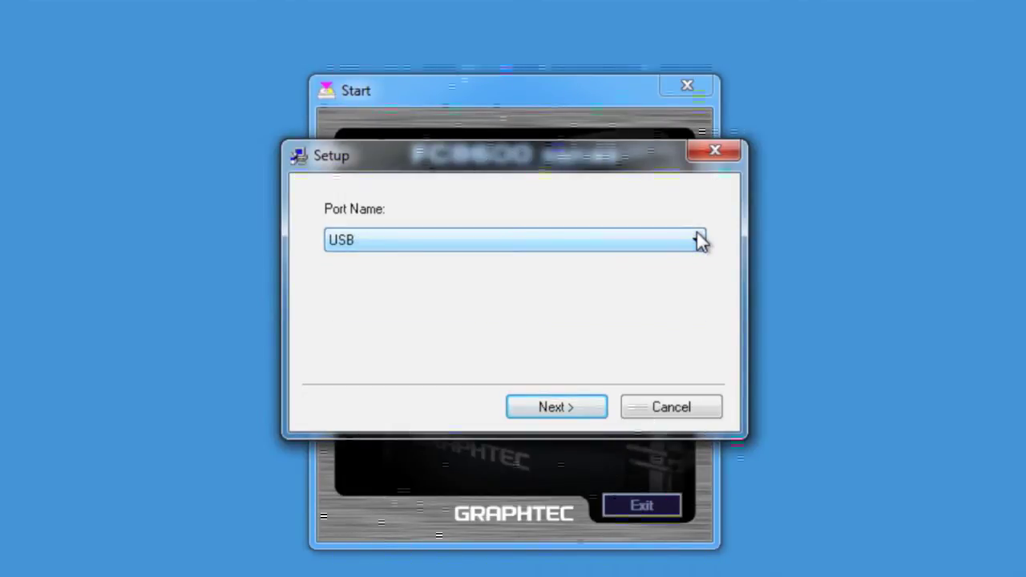
pyautogui.click(548, 411)
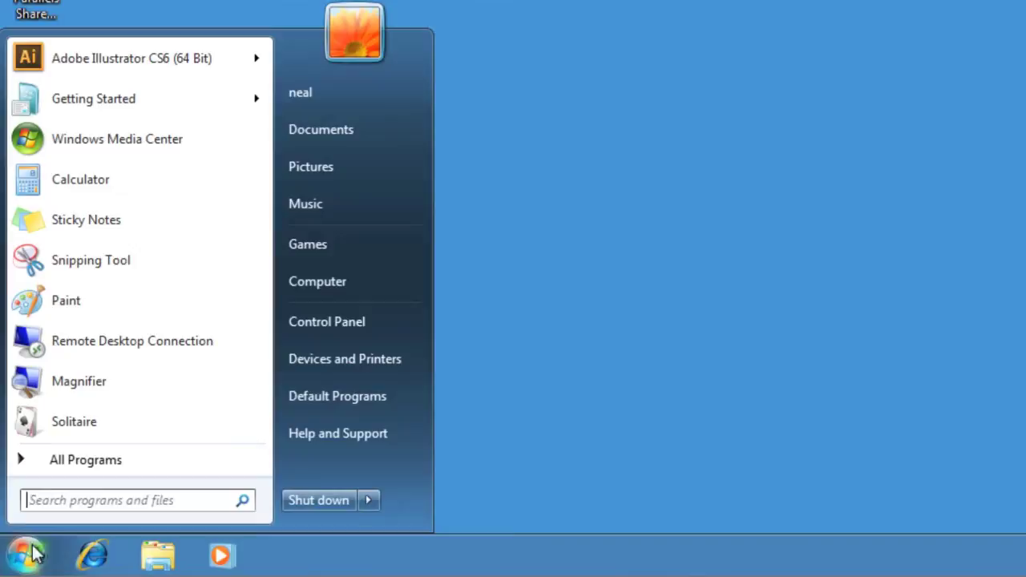
# Launch Cutting Plotter Controller for FC8000 from the Graphtec Cutting Plotter Controller Start Menu folder
pyautogui.click(94, 460)
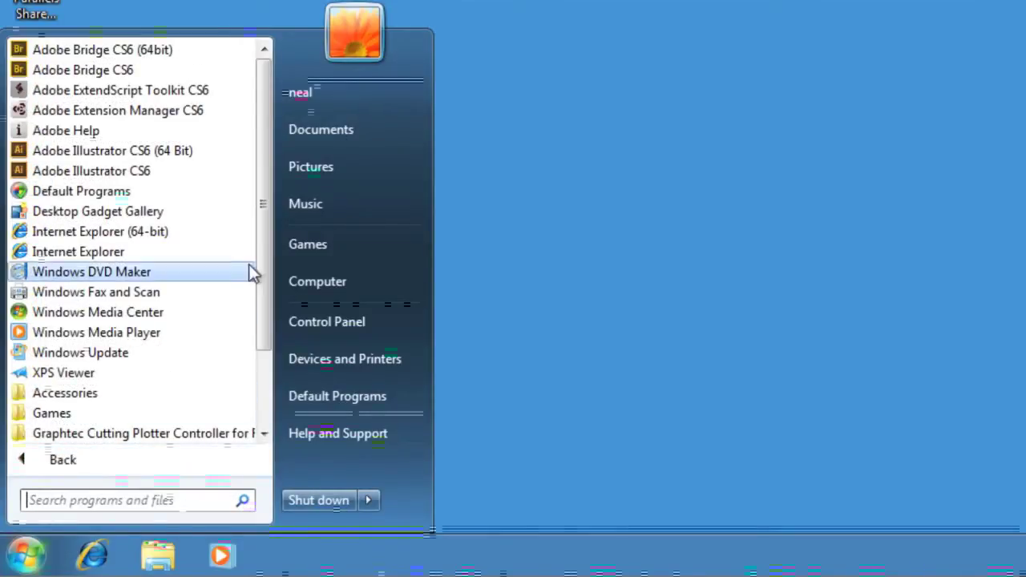
pyautogui.moveTo(264, 252); pyautogui.dragTo(260, 295)
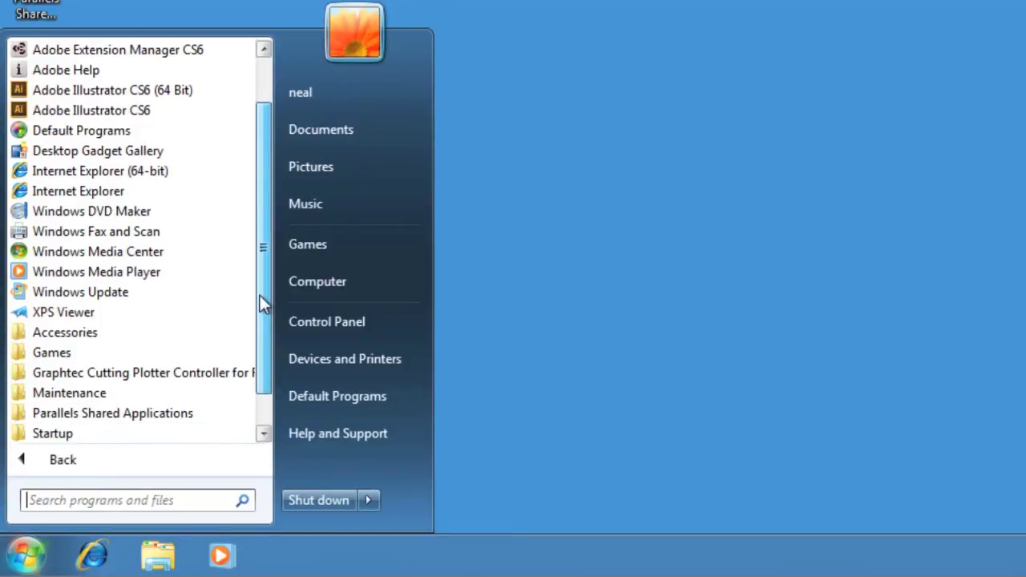
pyautogui.click(127, 373)
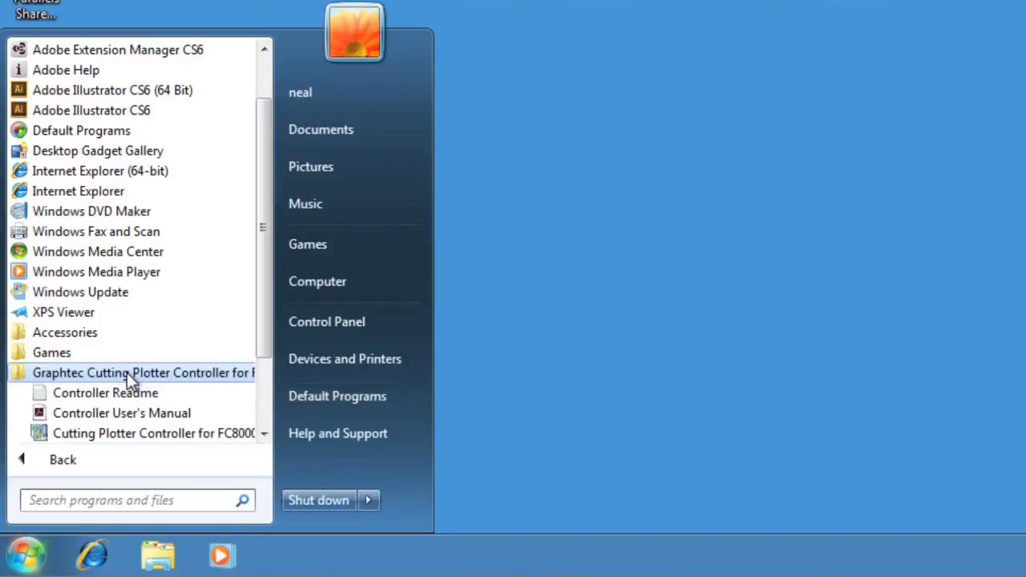
pyautogui.click(135, 434)
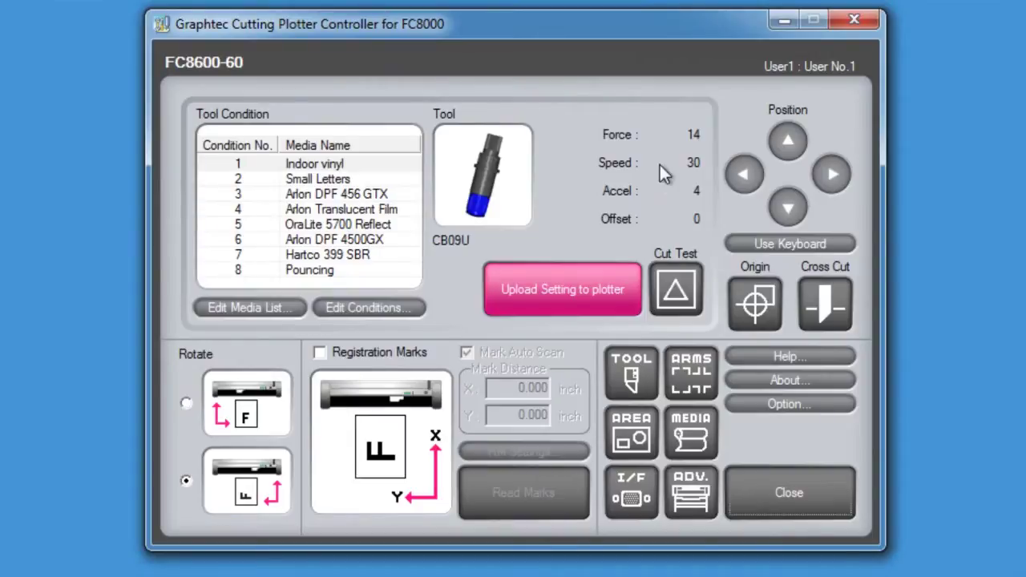
# Test-cut with condition 1, Indoor vinyl, at force 14, speed 30, acceleration 4, offset 0
pyautogui.click(675, 284)
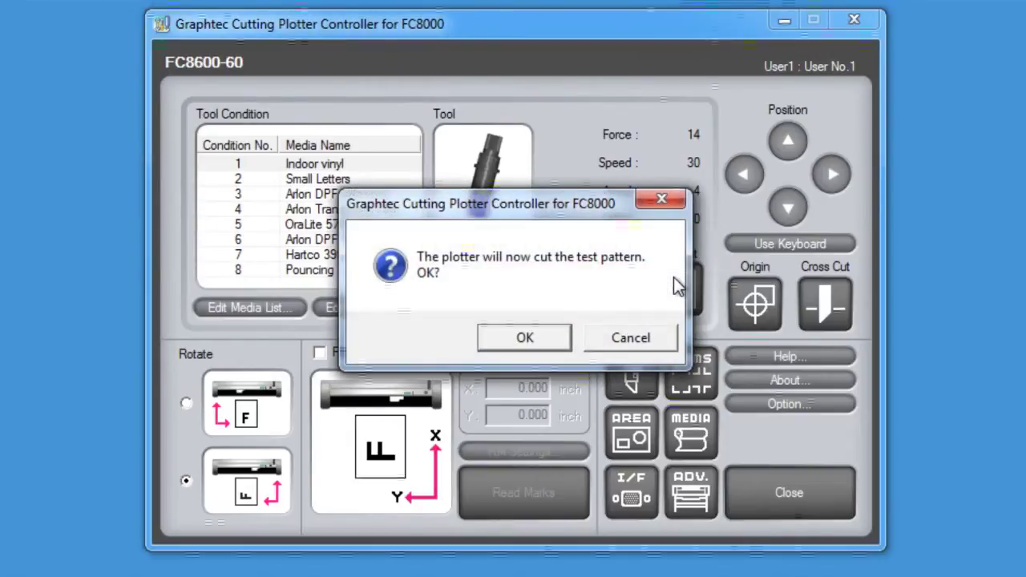
pyautogui.click(507, 337)
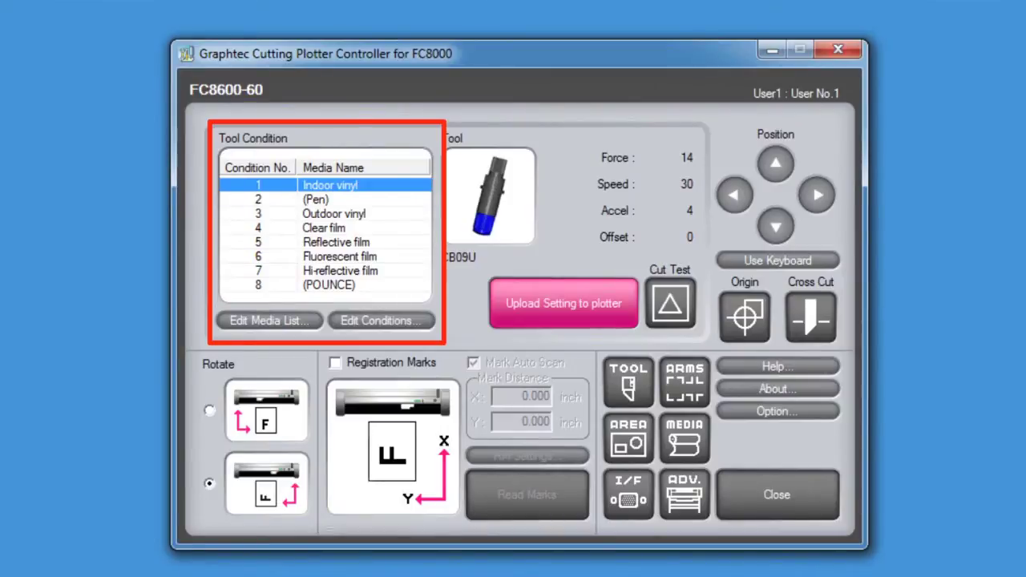
# Compare the tool settings of the Pen, Outdoor vinyl, Clear film and Reflective film conditions
pyautogui.click(317, 200)
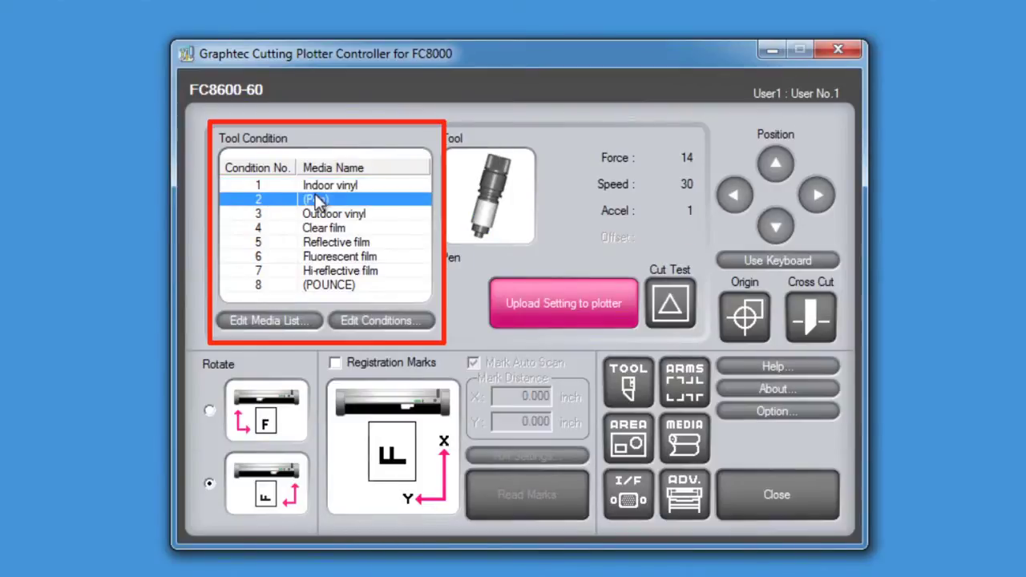
pyautogui.click(318, 215)
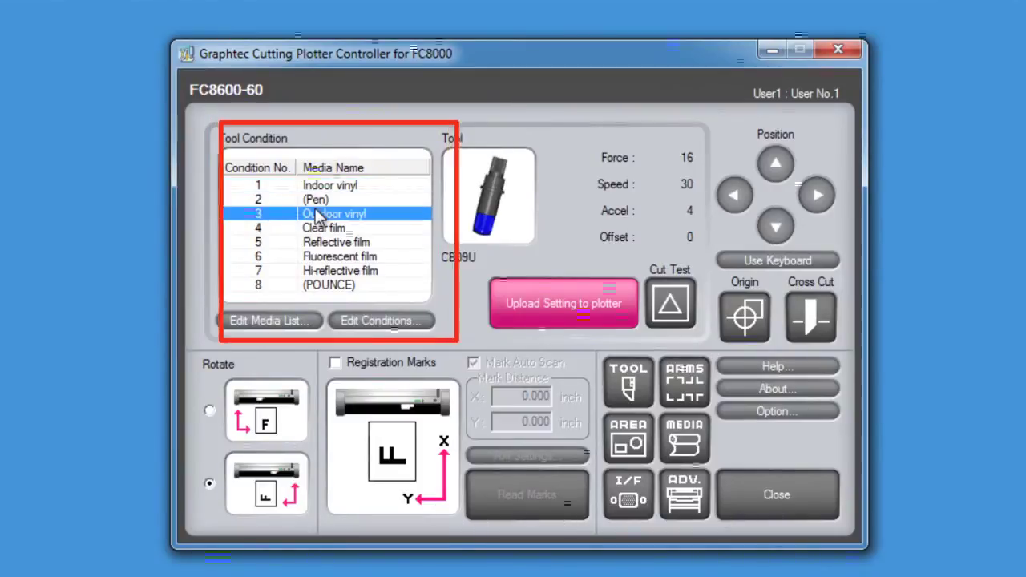
pyautogui.click(320, 231)
pyautogui.click(320, 243)
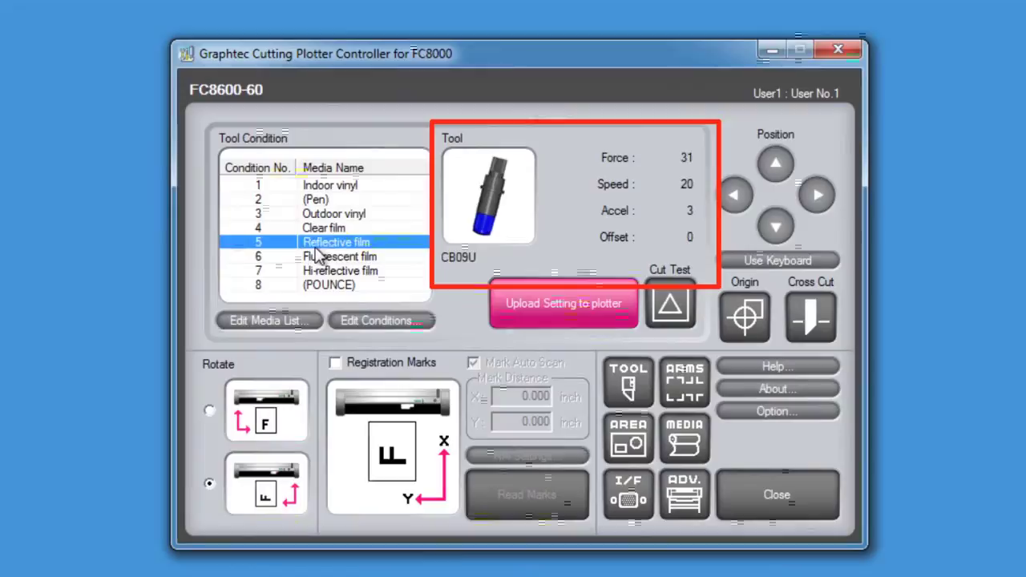
pyautogui.click(318, 202)
# Upload condition 1's Indoor vinyl settings (force 14, speed 30, acceleration 4, offset 0) to the plotter
pyautogui.click(327, 186)
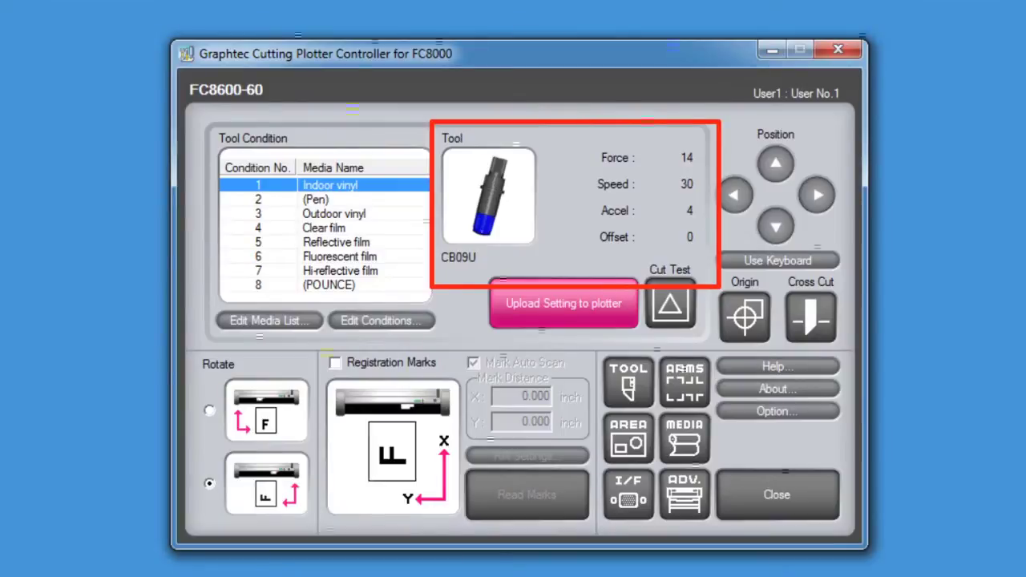
pyautogui.click(669, 309)
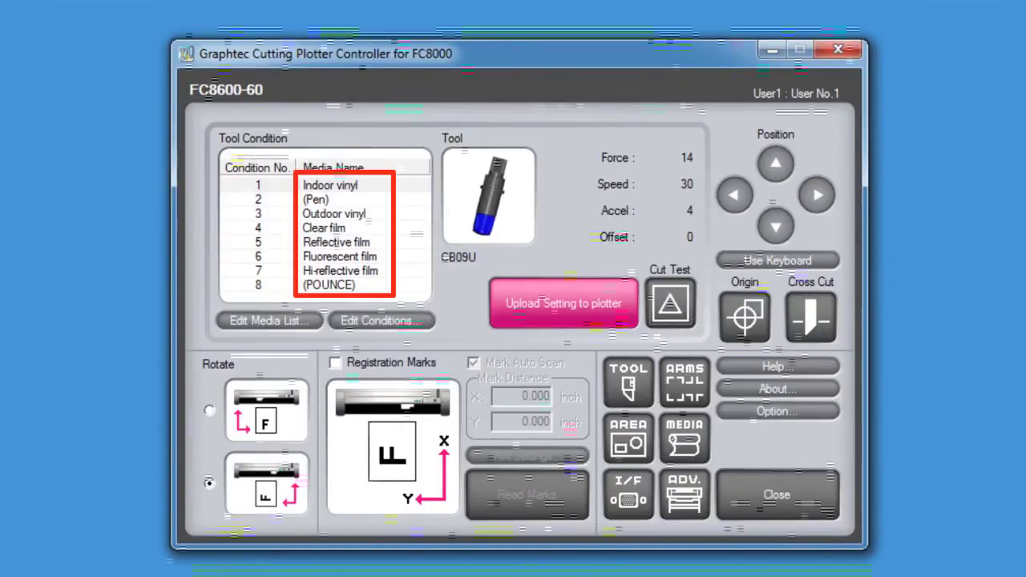
pyautogui.click(570, 309)
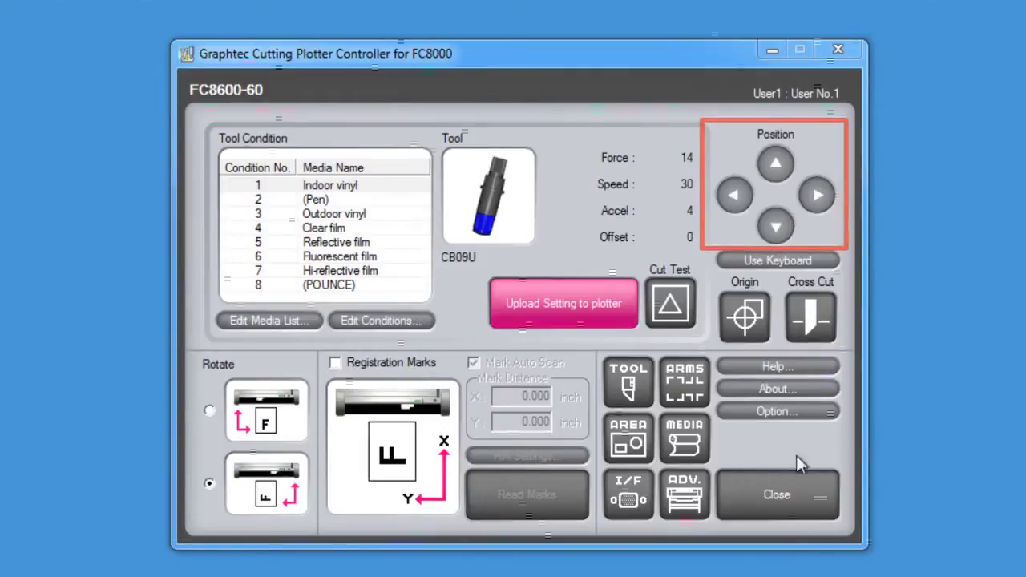
# Jog the tool head up, right and down, then switch on keyboard control of the head
pyautogui.click(776, 164)
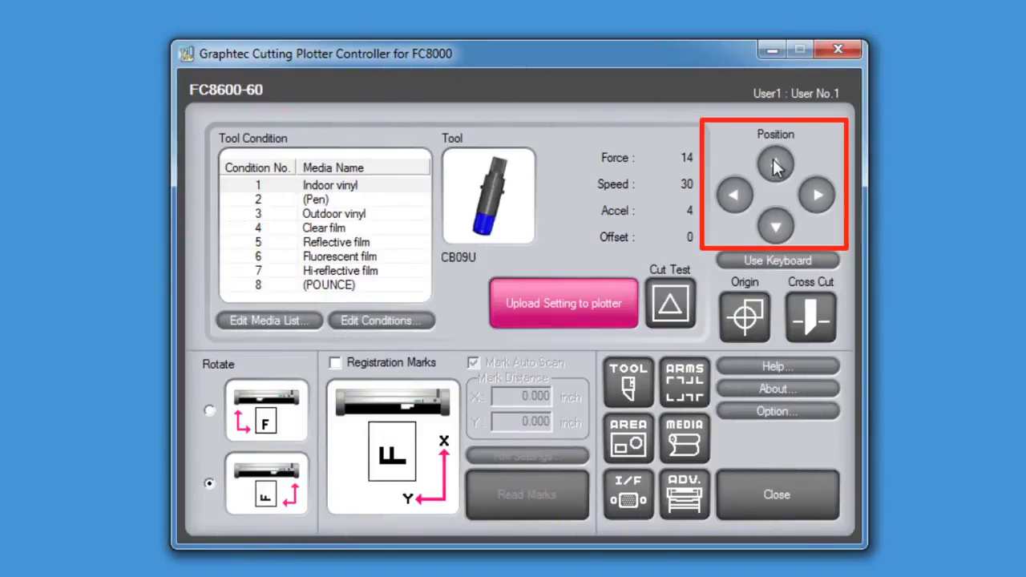
pyautogui.click(814, 201)
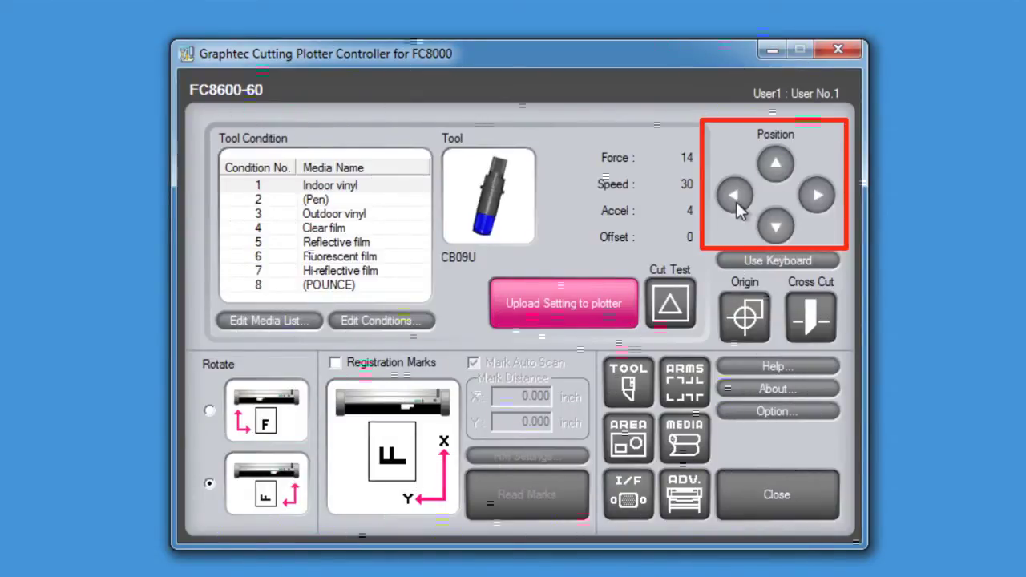
pyautogui.click(775, 223)
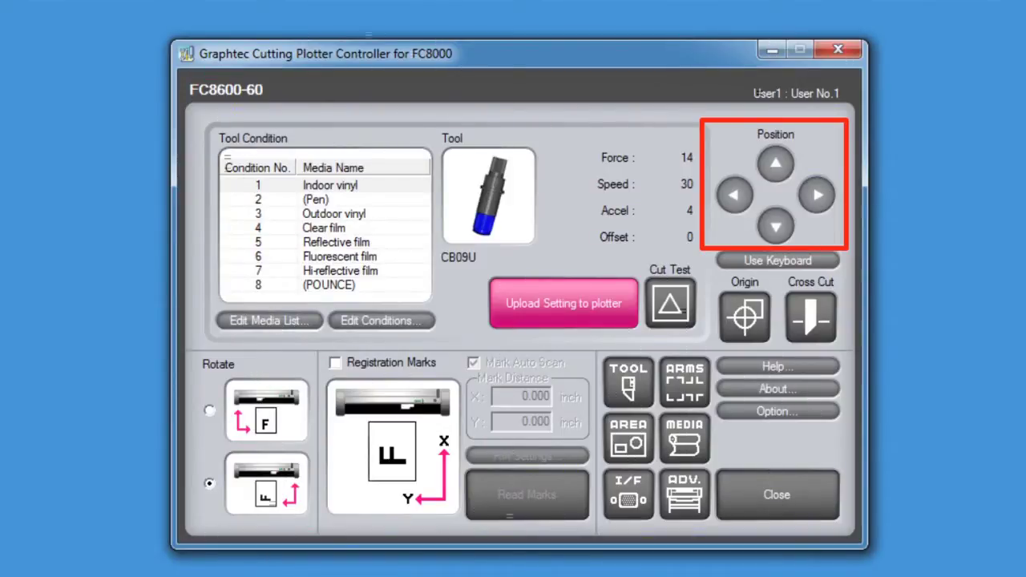
pyautogui.click(769, 260)
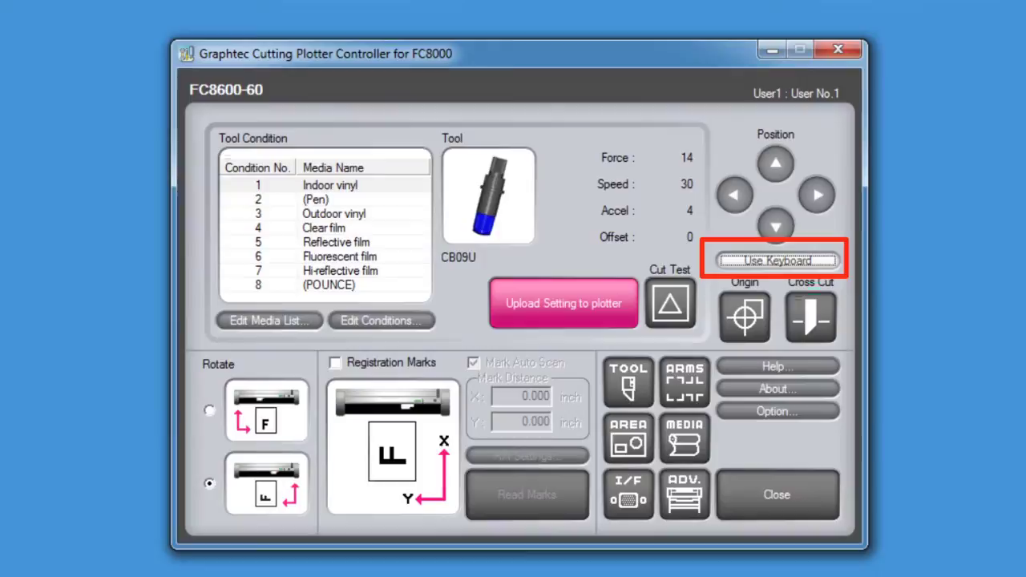
pyautogui.click(791, 265)
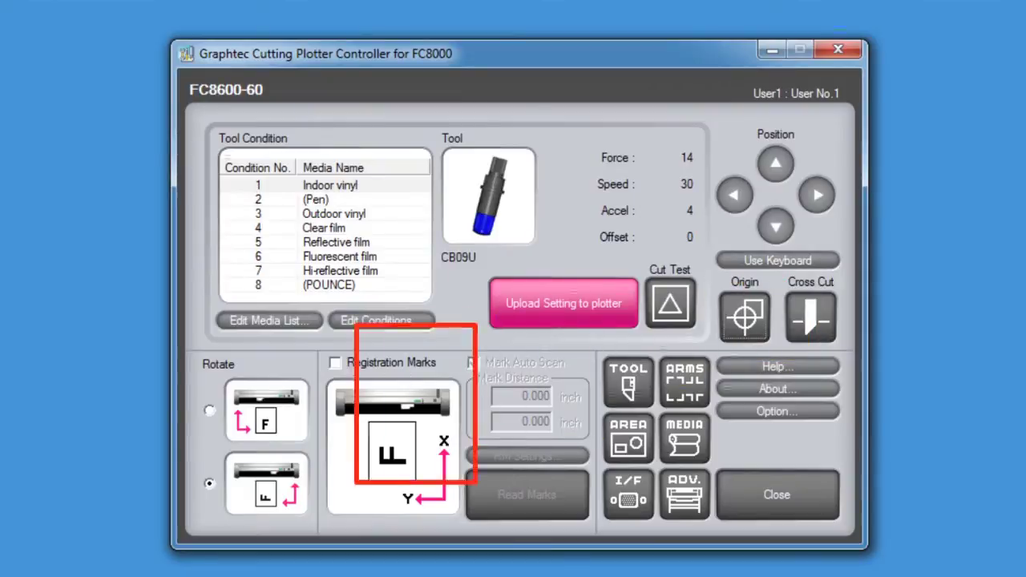
pyautogui.click(208, 411)
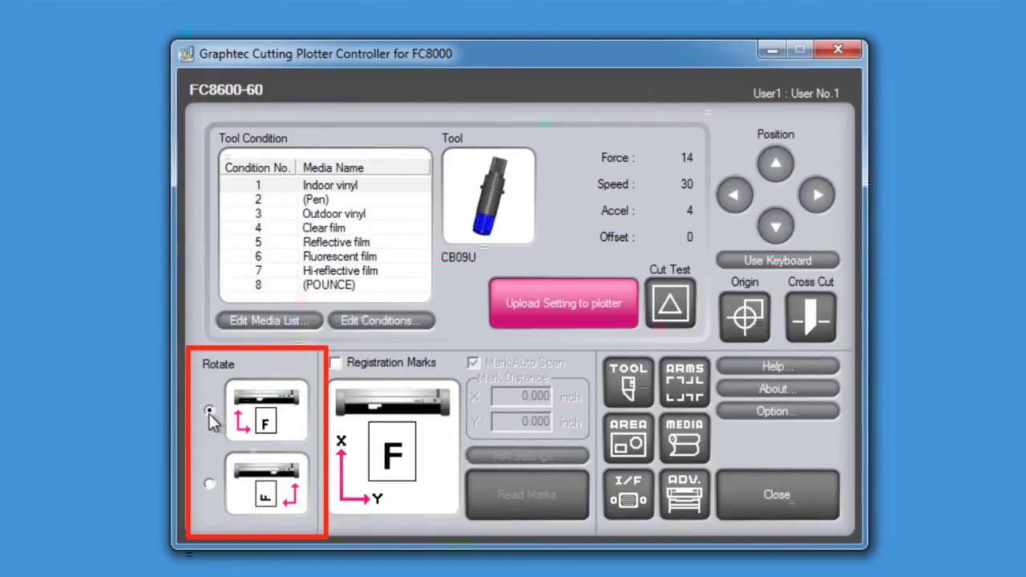
pyautogui.click(207, 482)
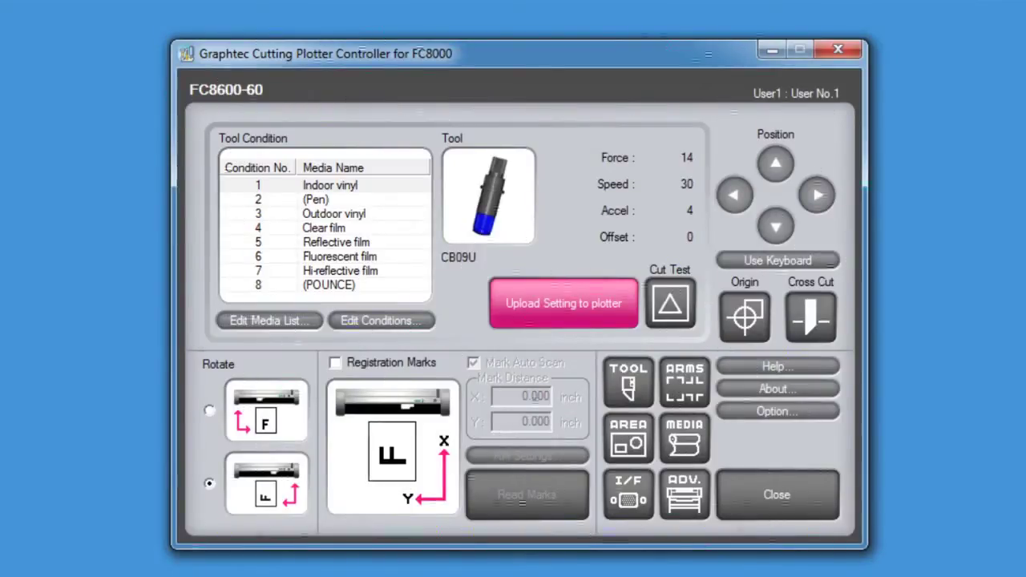
# Open the Edit Media List and select the Small letter entry (CB15UB, force 14, speed 20)
pyautogui.click(280, 319)
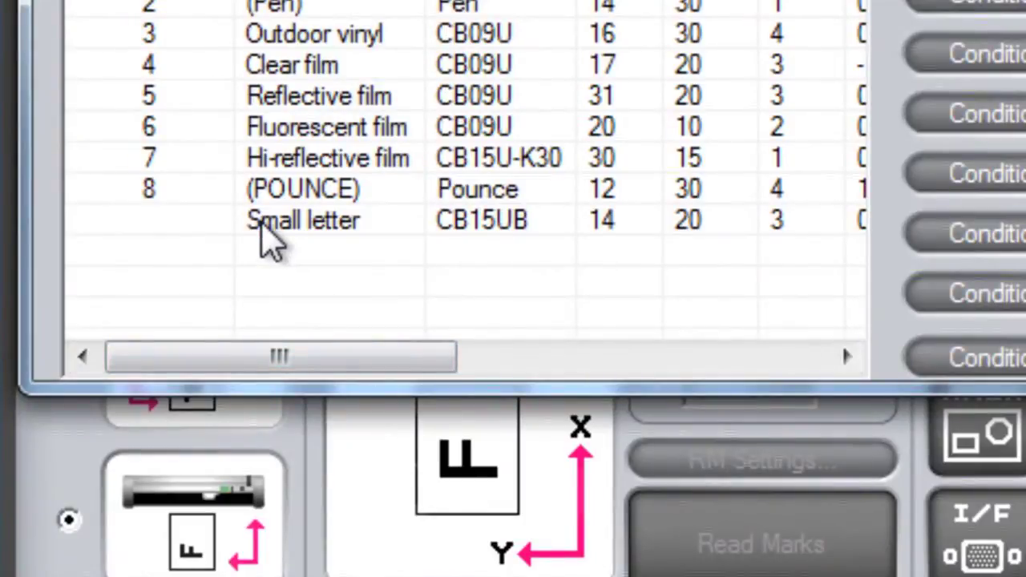
pyautogui.click(264, 236)
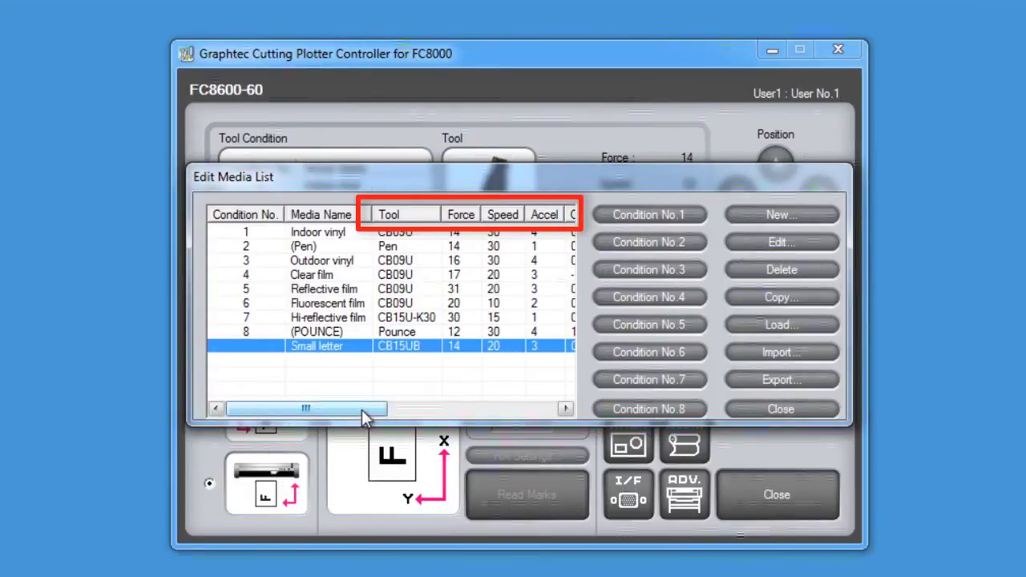
pyautogui.moveTo(363, 413)
pyautogui.mouseDown()
pyautogui.moveTo(475, 431)
pyautogui.moveTo(533, 425)
pyautogui.mouseUp()
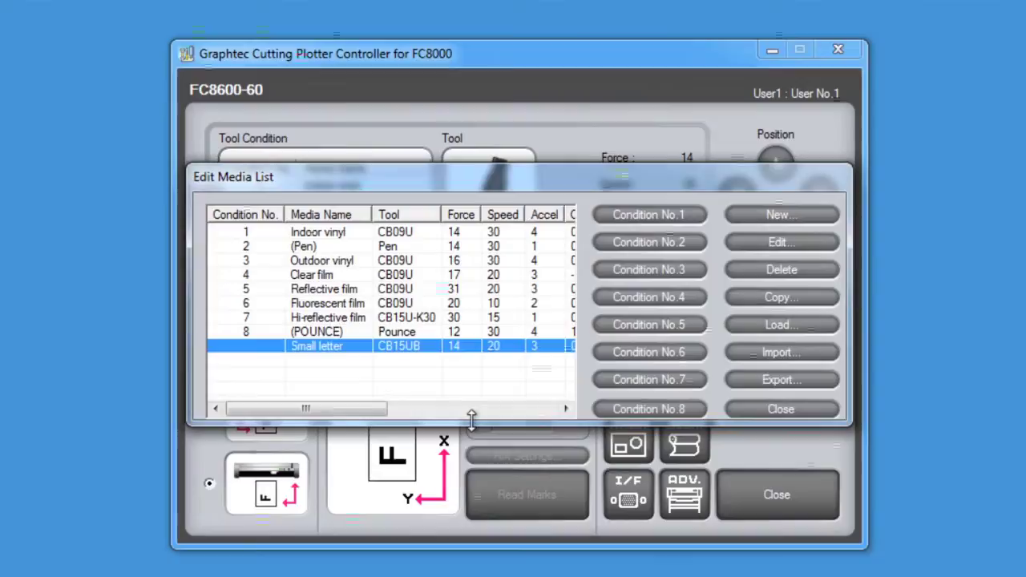
pyautogui.click(297, 266)
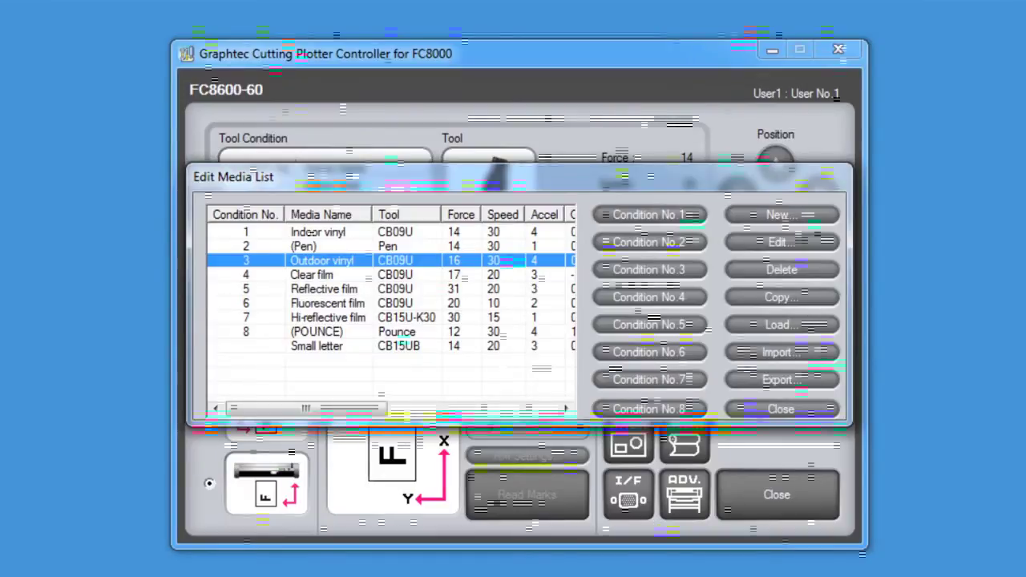
# Create a new media preset named Arlon DPF 4500gx with force 14 and speed 45
pyautogui.click(779, 215)
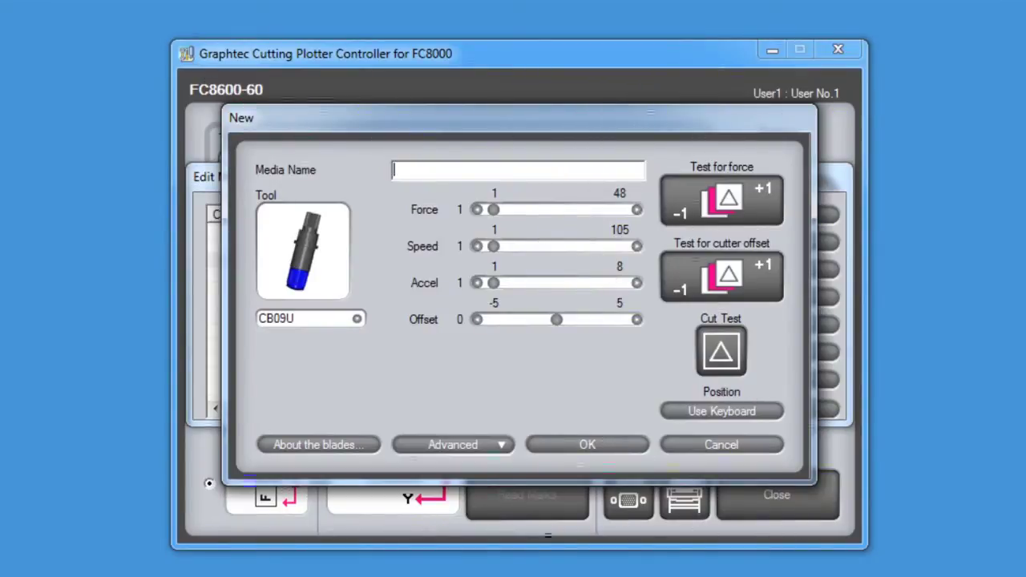
pyautogui.write('rlon DPF 4500gx')
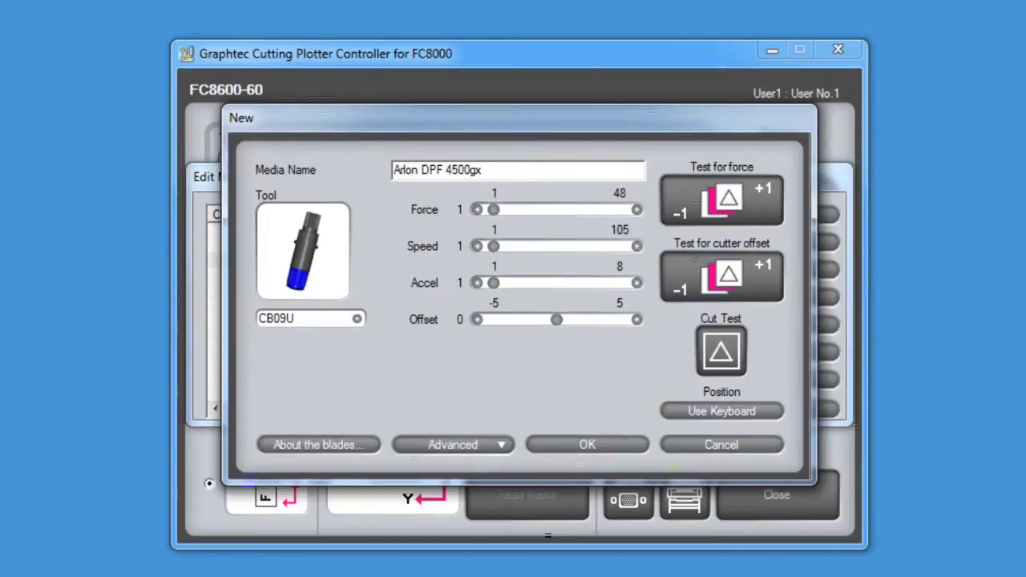
pyautogui.moveTo(495, 208); pyautogui.dragTo(505, 208)
pyautogui.moveTo(495, 246); pyautogui.dragTo(547, 249)
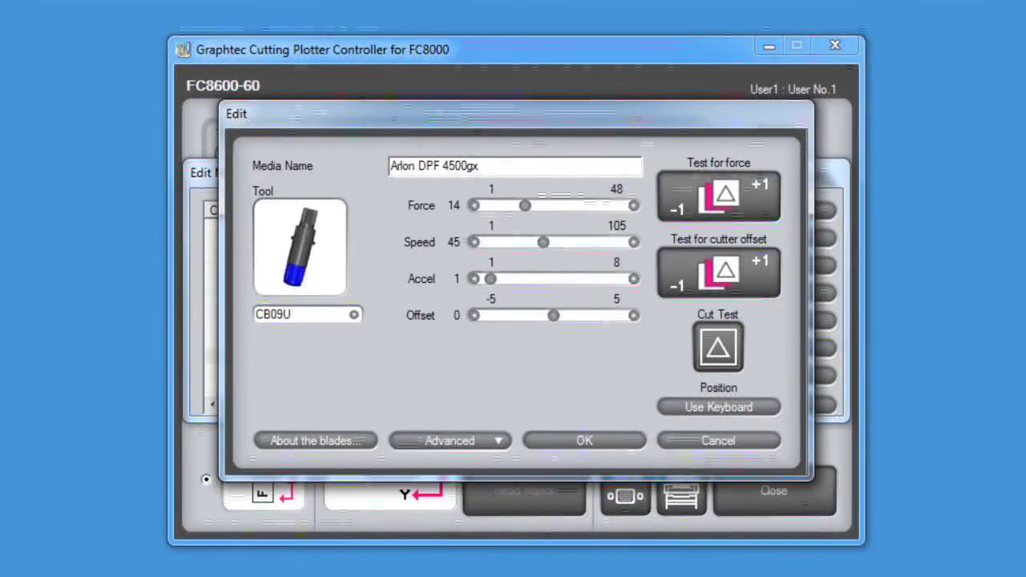
# Test-cut the Arlon DPF 4500gx preset and dismiss the wait prompt
pyautogui.click(711, 353)
pyautogui.click(549, 346)
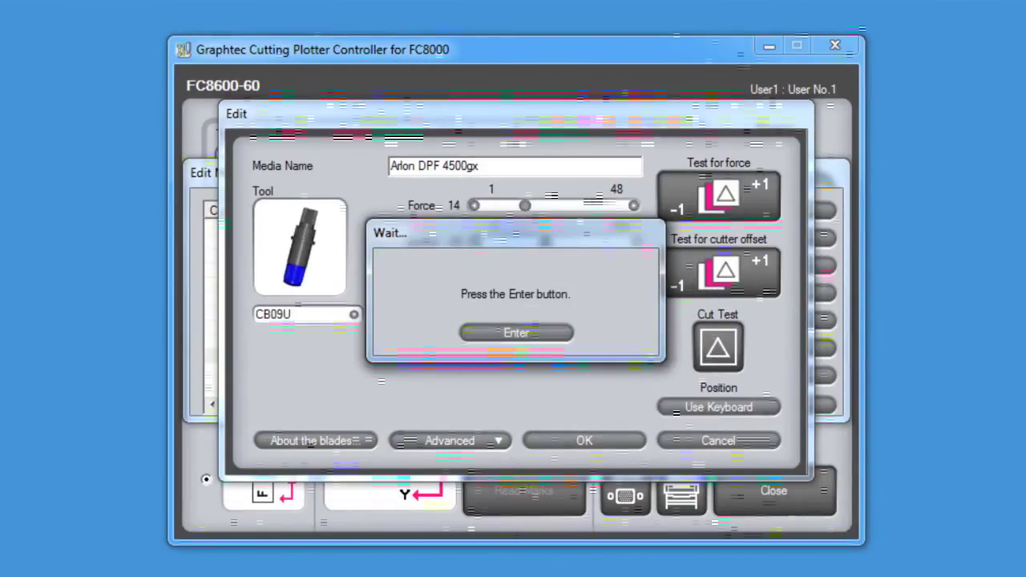
pyautogui.click(526, 333)
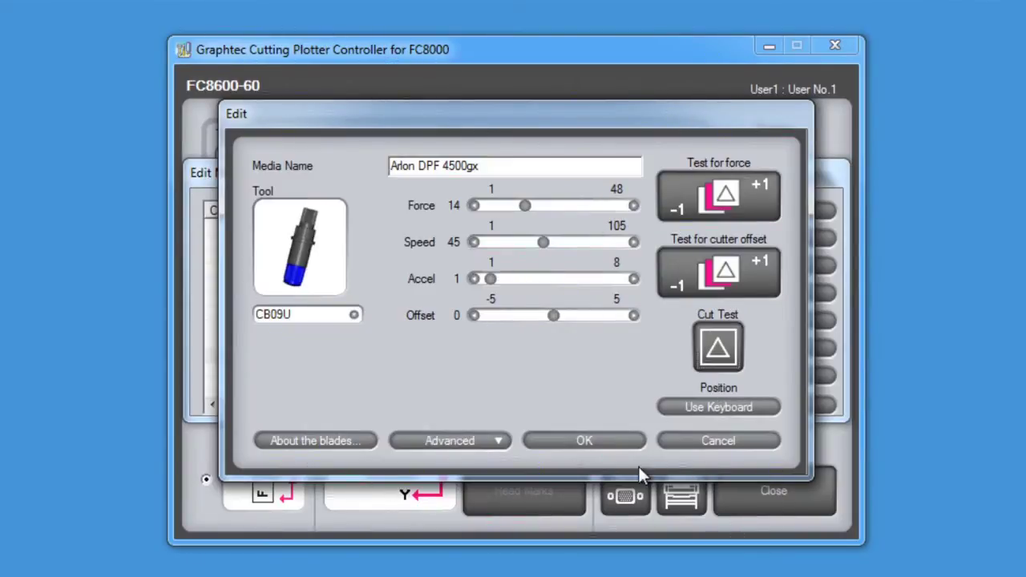
# Save Arlon DPF 4500gx, then change condition 3 from Outdoor vinyl to Arlon DPF 456 gtx at force 16
pyautogui.click(584, 443)
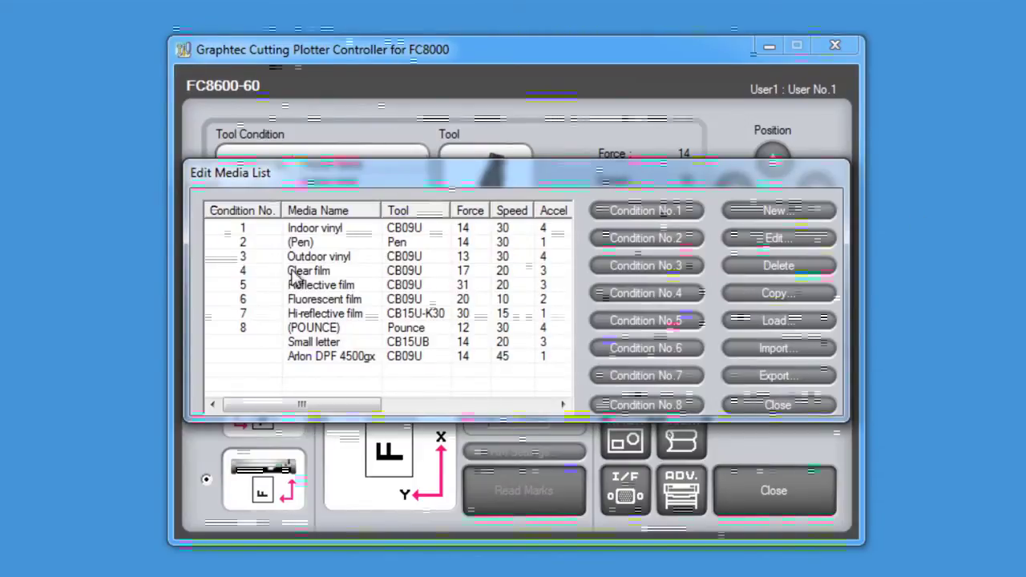
pyautogui.click(313, 257)
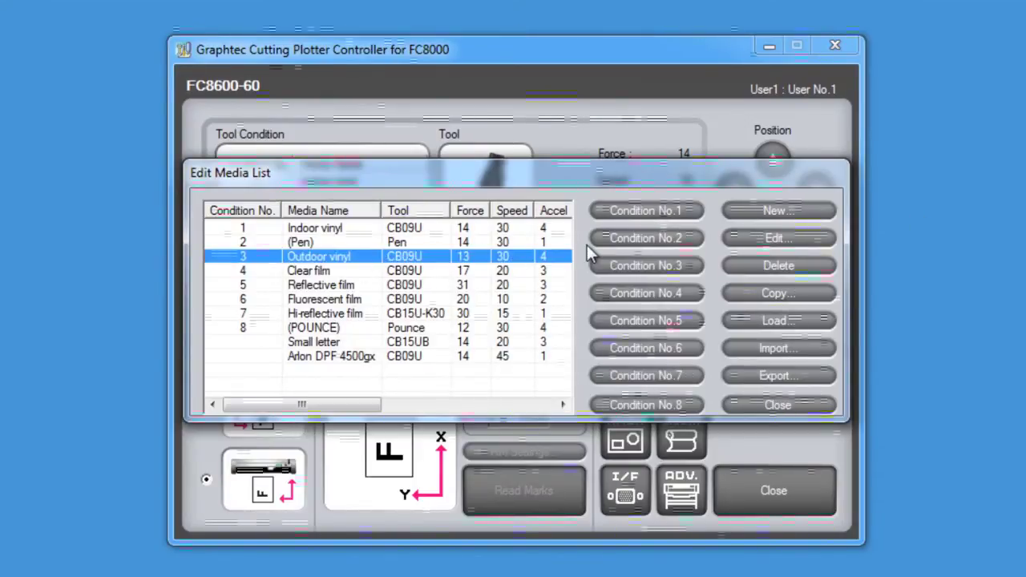
pyautogui.click(777, 238)
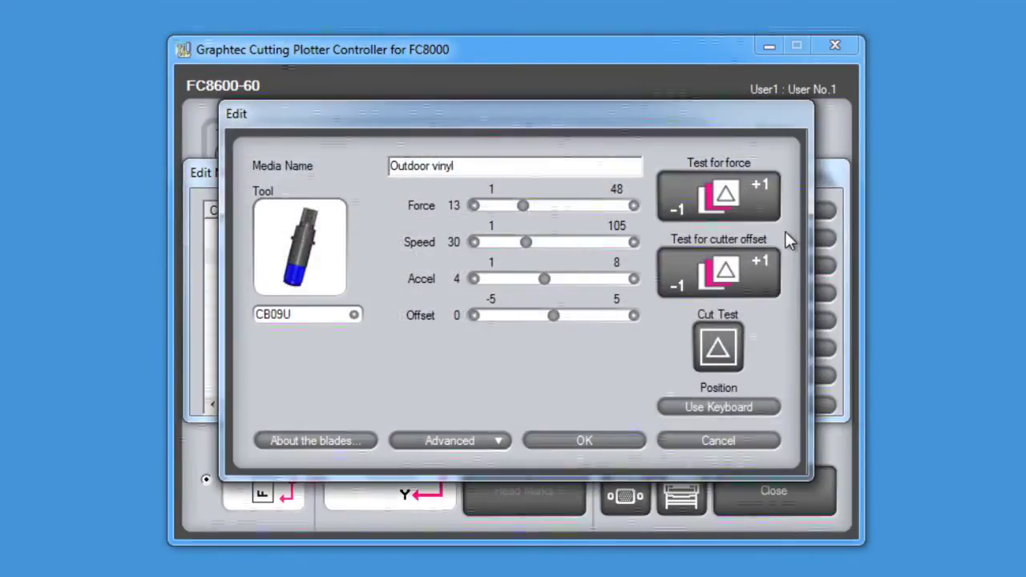
pyautogui.click(634, 206)
pyautogui.click(634, 206)
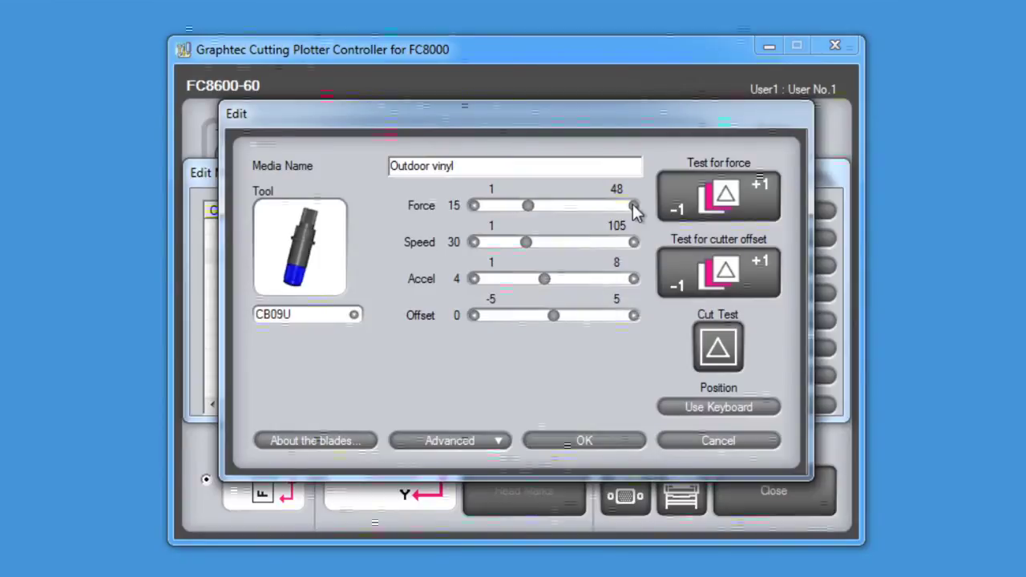
pyautogui.click(635, 206)
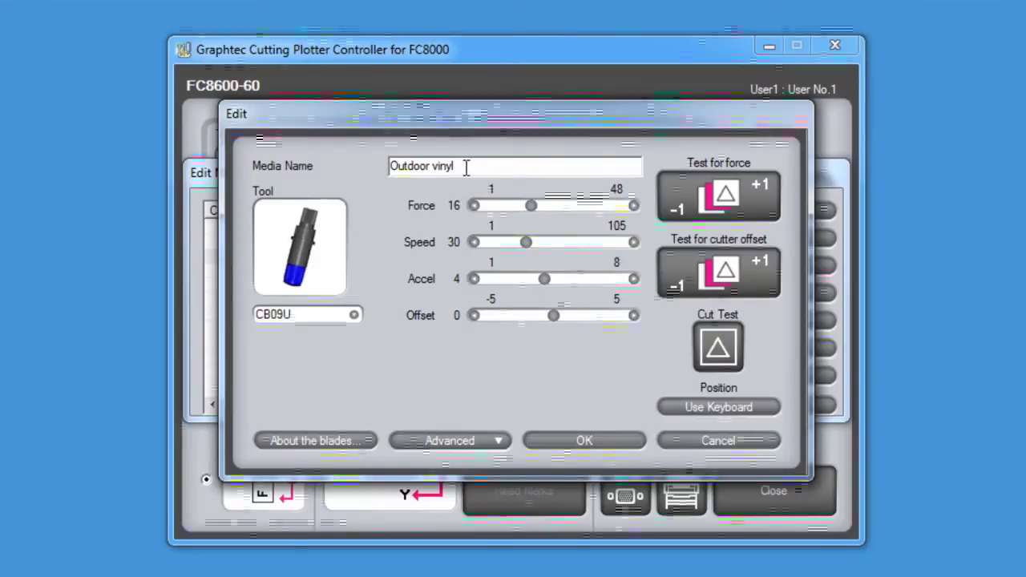
pyautogui.moveTo(466, 167); pyautogui.dragTo(388, 166)
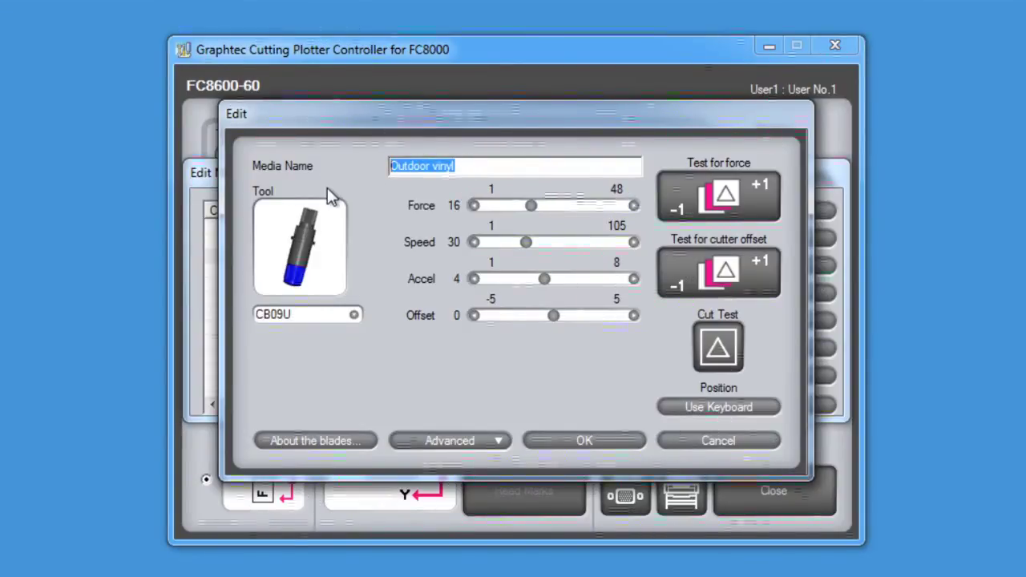
pyautogui.hotkey('ctrl', 'v')
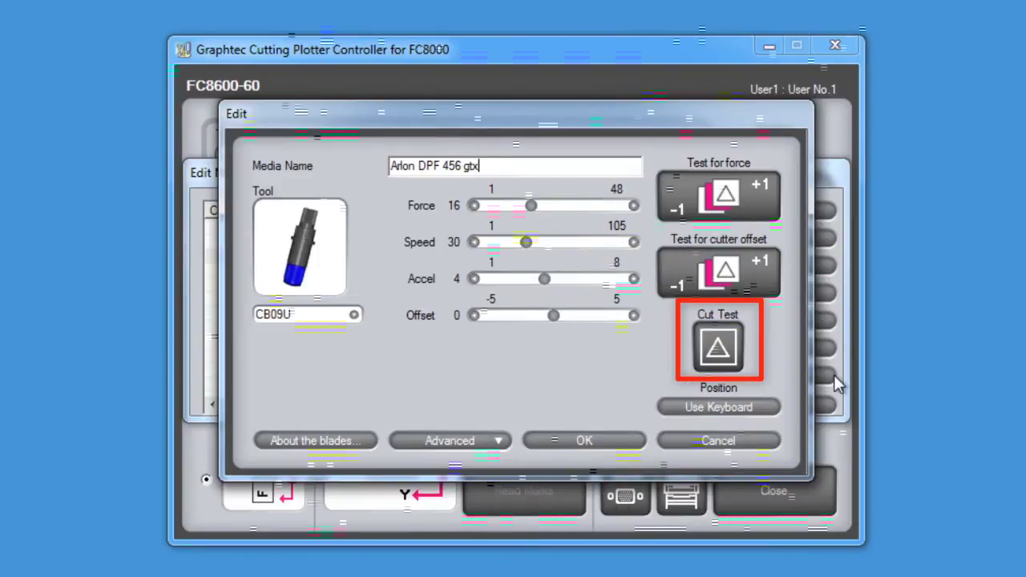
# Test-cut the Arlon DPF 456 gtx preset and save it
pyautogui.click(716, 351)
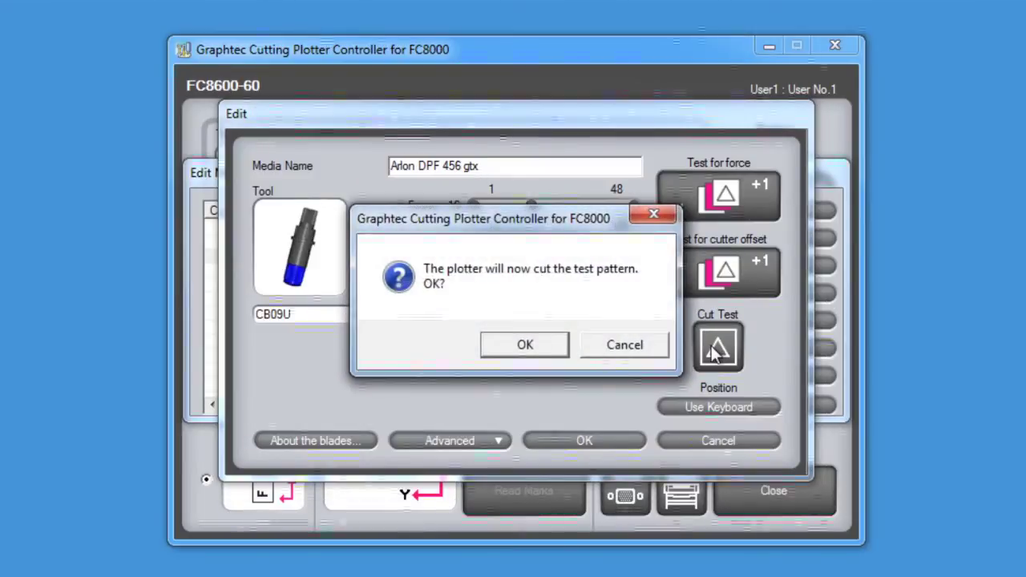
pyautogui.click(553, 349)
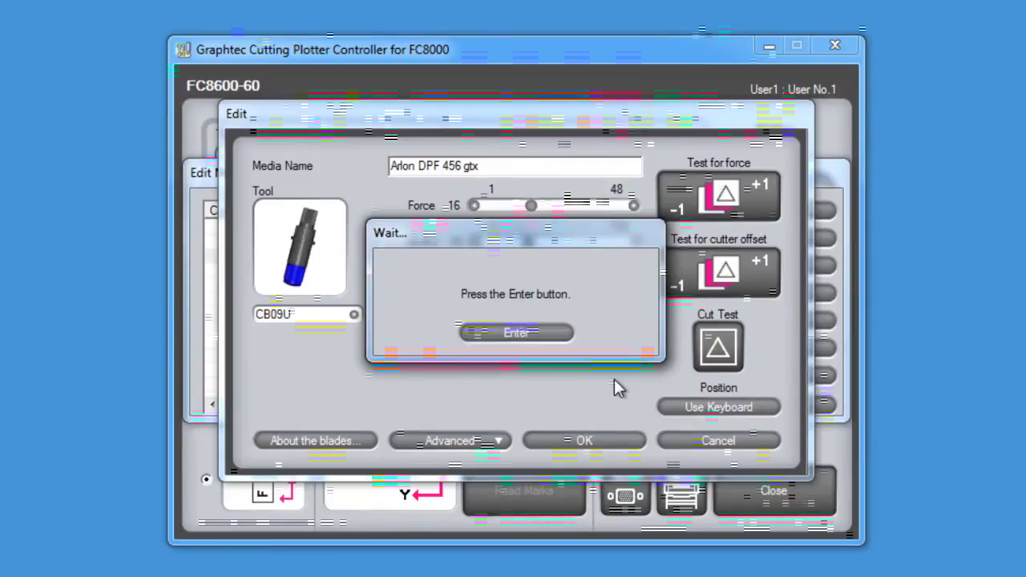
pyautogui.click(529, 326)
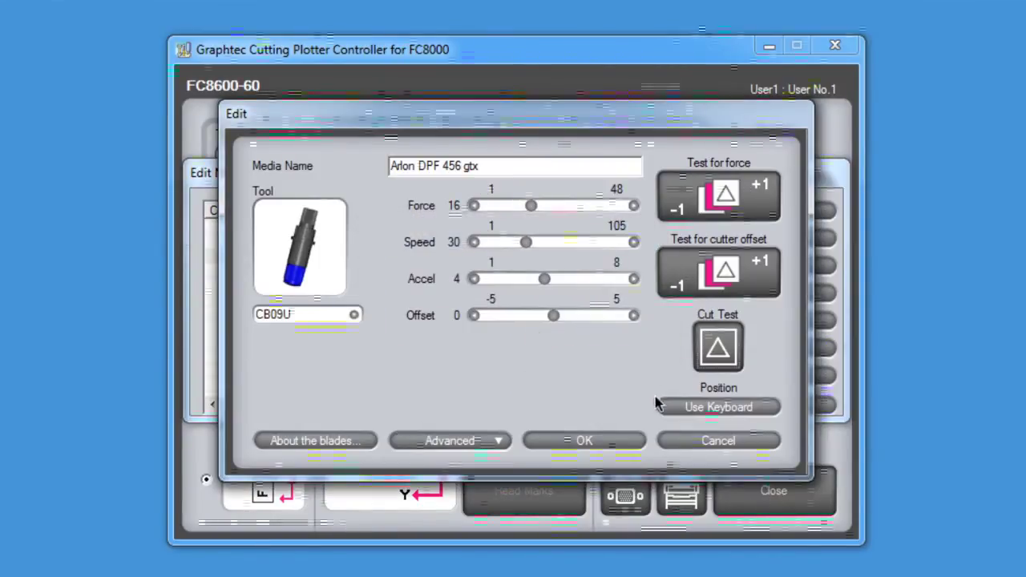
pyautogui.click(603, 440)
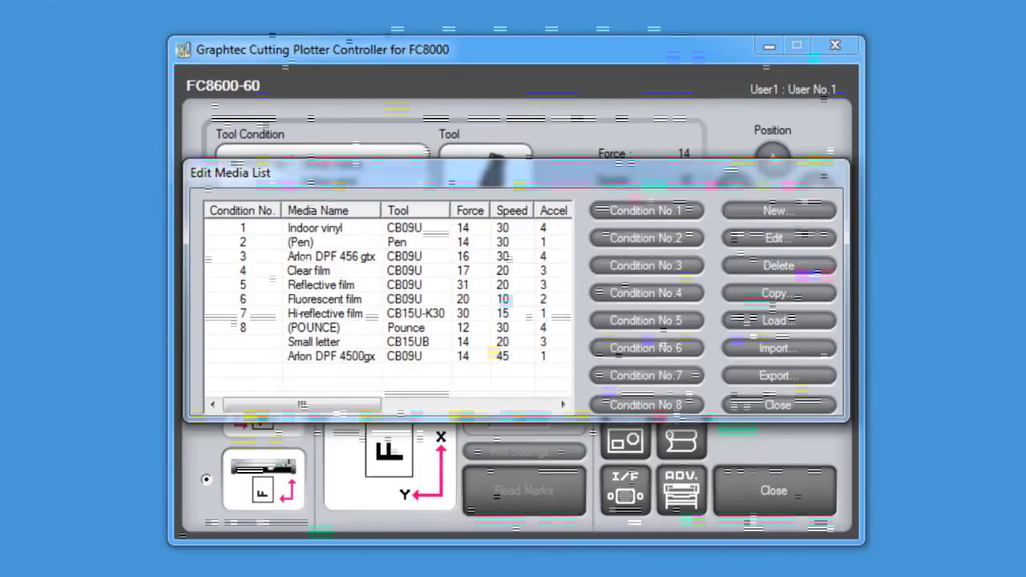
# Create another new media preset and enter the name Hartco 399SBR
pyautogui.click(776, 212)
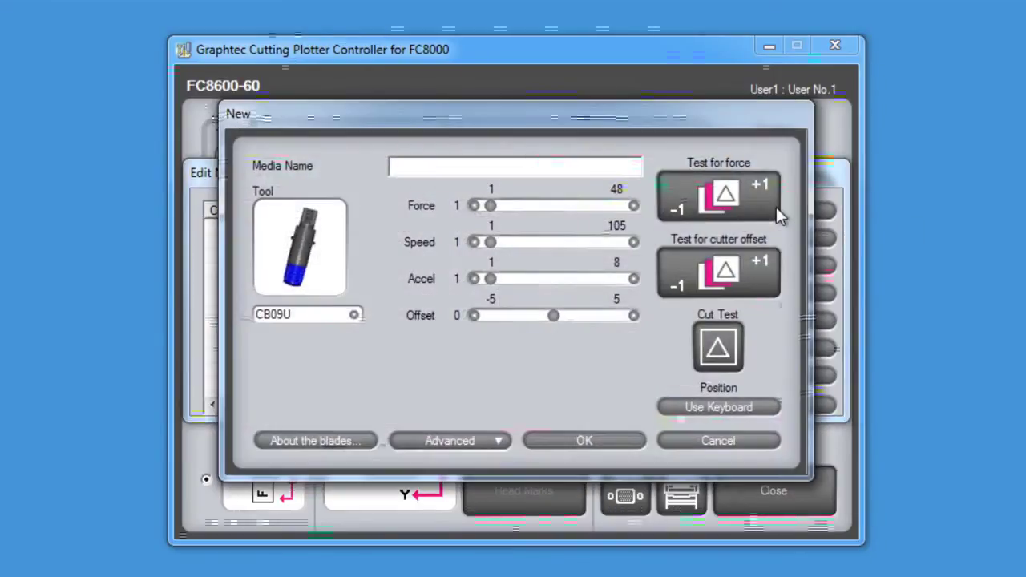
pyautogui.click(418, 168)
pyautogui.write('H')
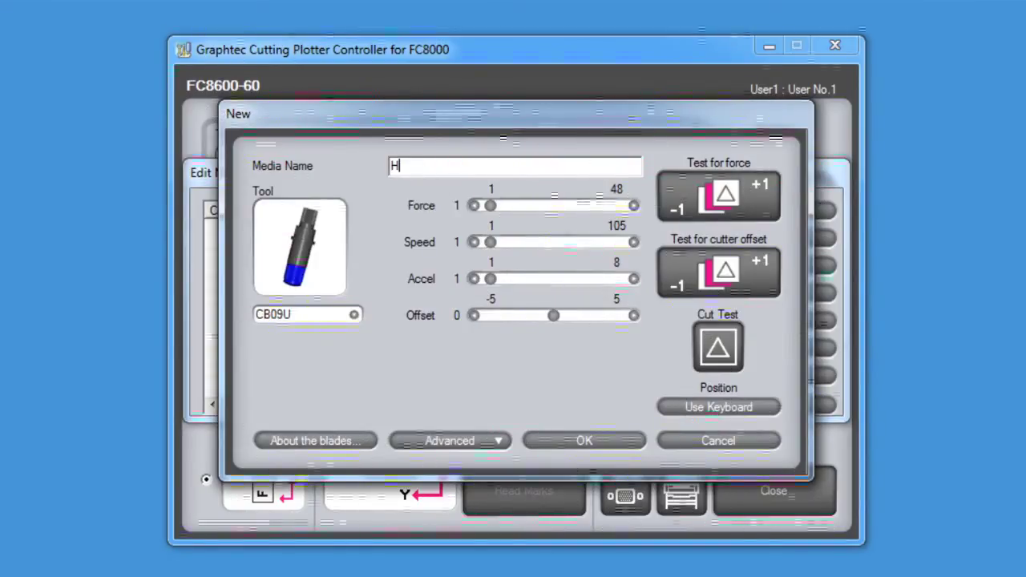
pyautogui.write('artco 399SBR')
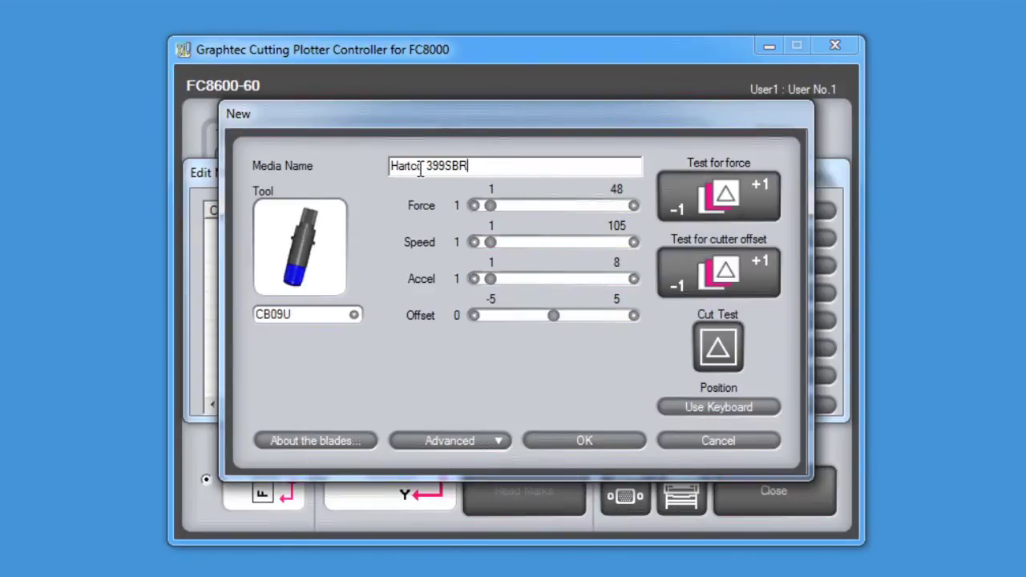
# Choose the CB15U-K30 blade as the tool for Hartco 399SBR
pyautogui.click(353, 316)
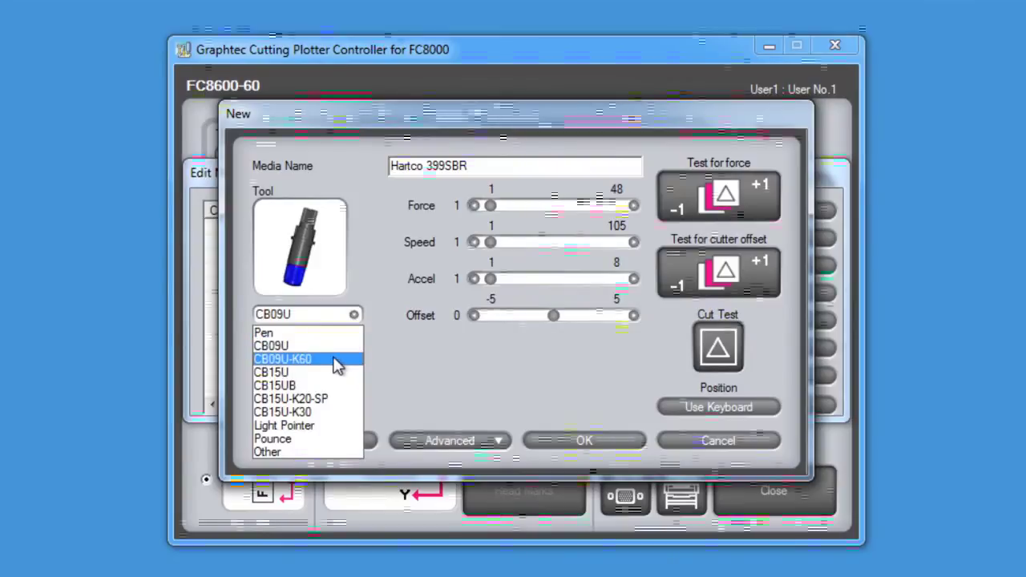
pyautogui.click(321, 411)
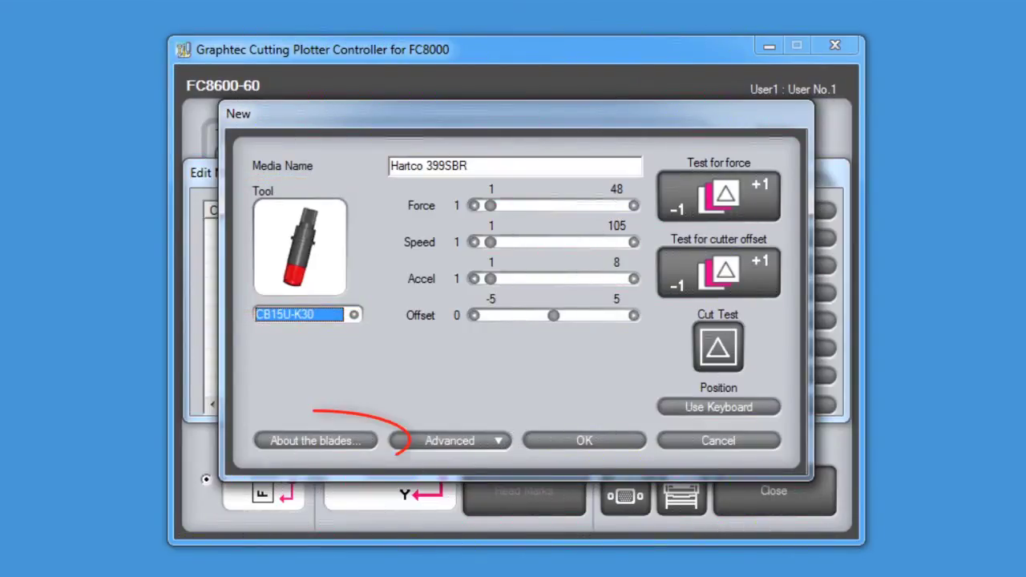
pyautogui.click(312, 436)
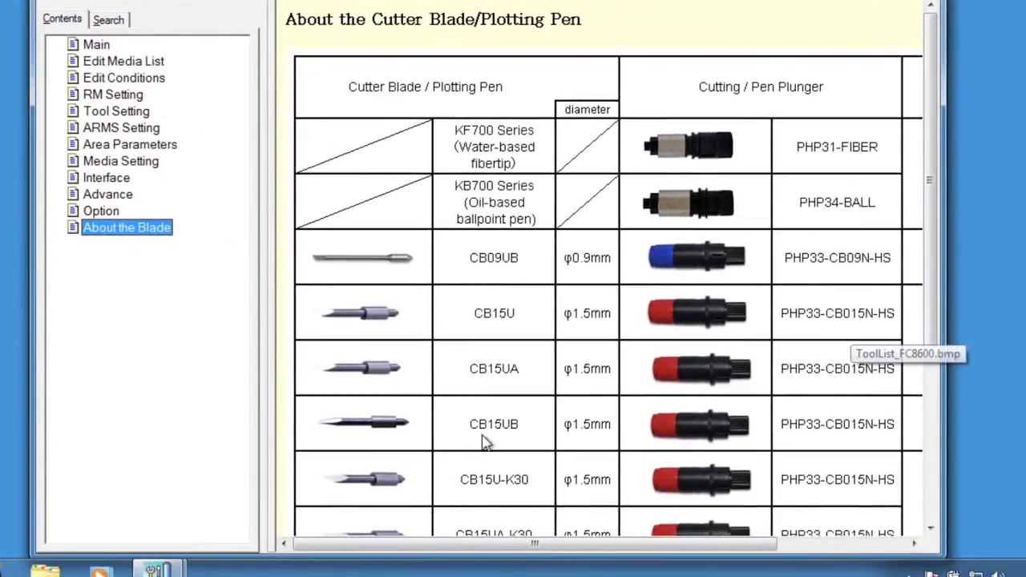
pyautogui.moveTo(355, 543); pyautogui.dragTo(510, 545)
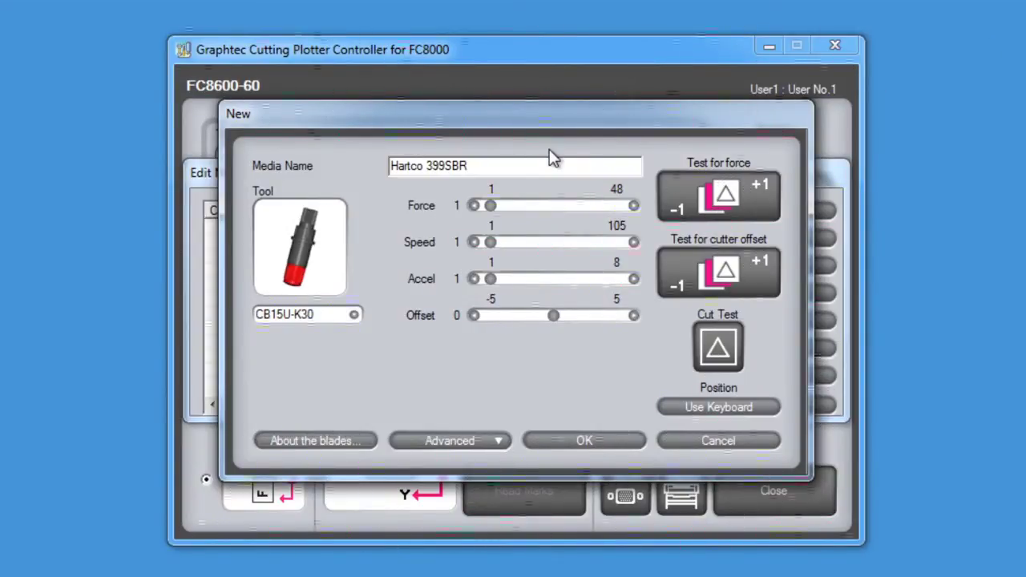
# Set Hartco 399SBR cutting force to 25 and speed to 20
pyautogui.moveTo(490, 202); pyautogui.dragTo(554, 200)
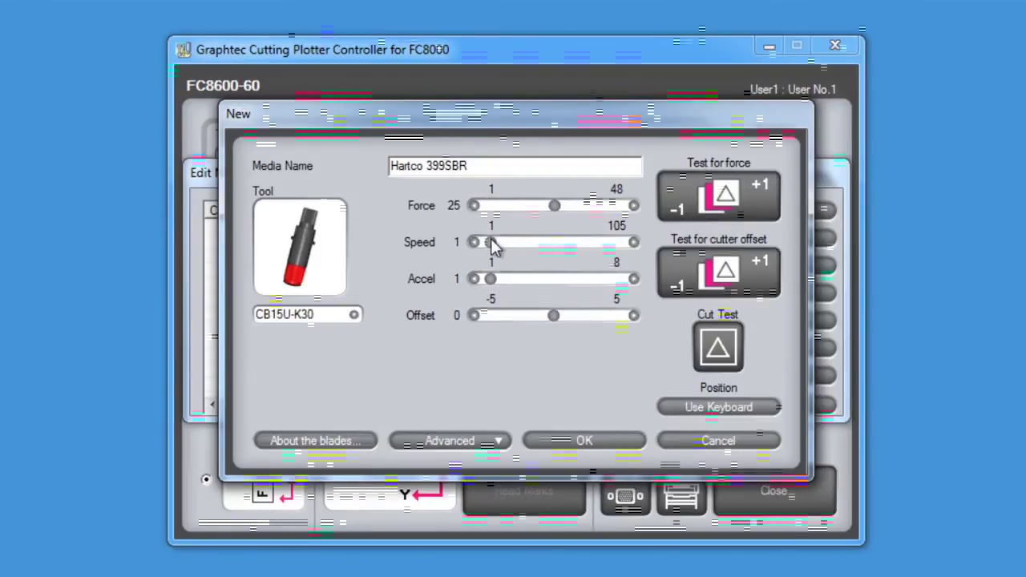
pyautogui.moveTo(490, 242); pyautogui.dragTo(516, 248)
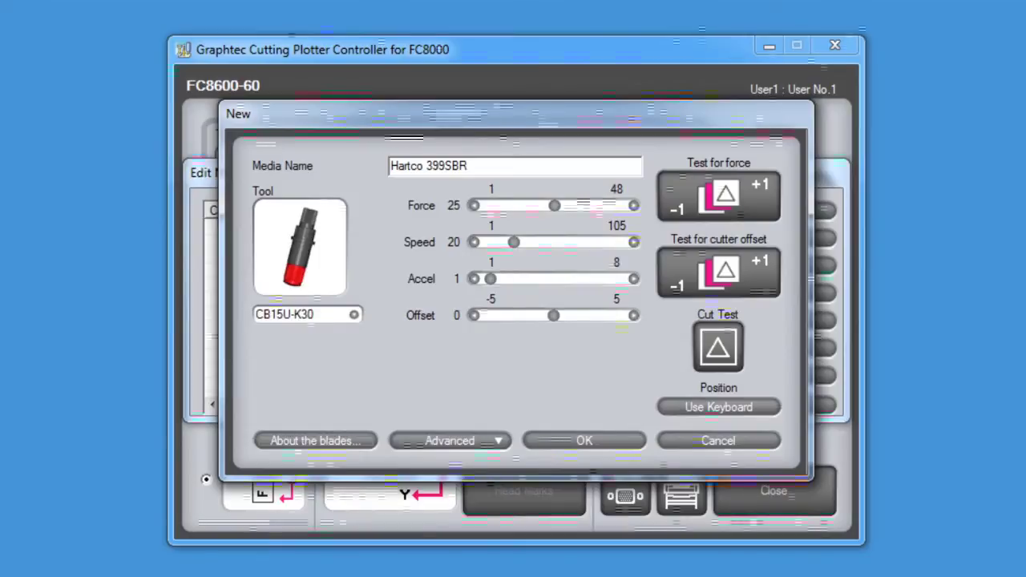
# Enable Tangent Emulation Mode1 with 0.01 inch overcut start and end for Hartco 399SBR
pyautogui.click(494, 441)
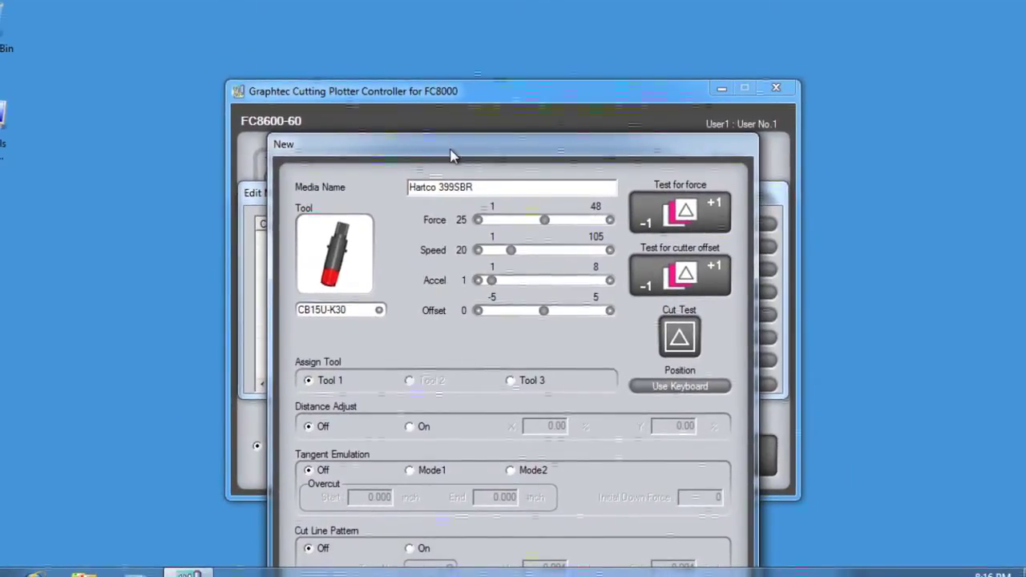
pyautogui.moveTo(451, 155); pyautogui.dragTo(457, 43)
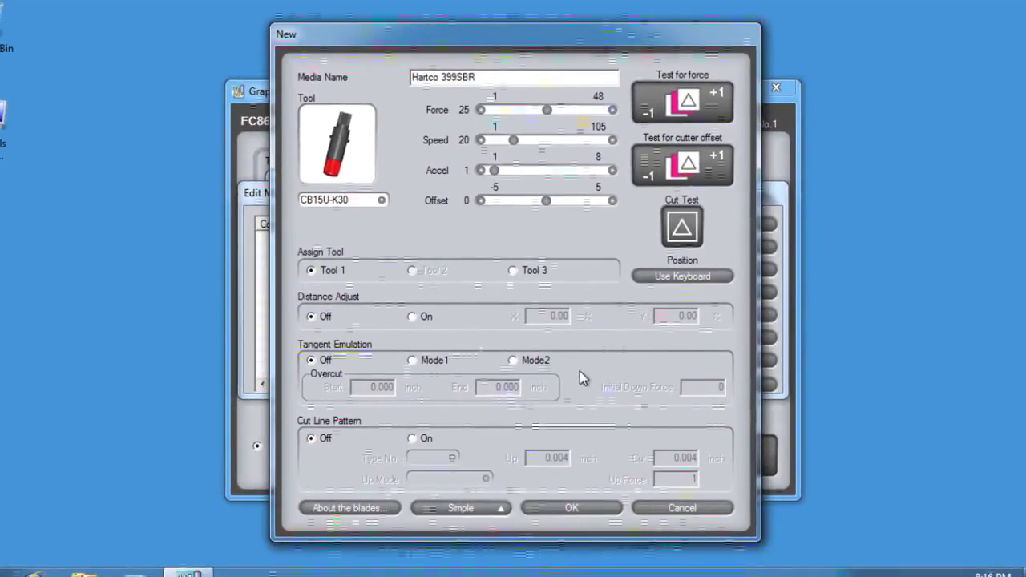
pyautogui.click(412, 360)
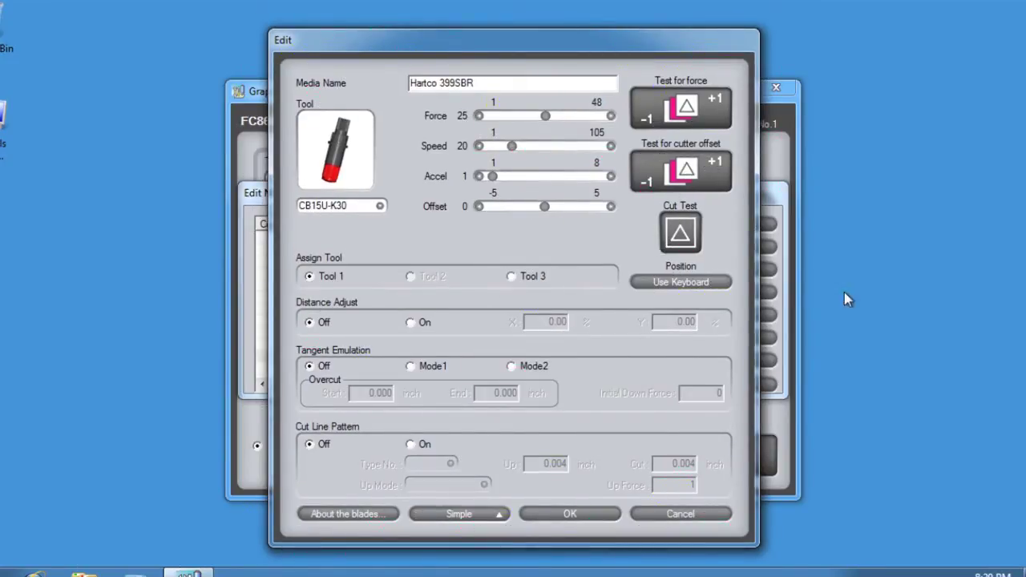
pyautogui.click(412, 367)
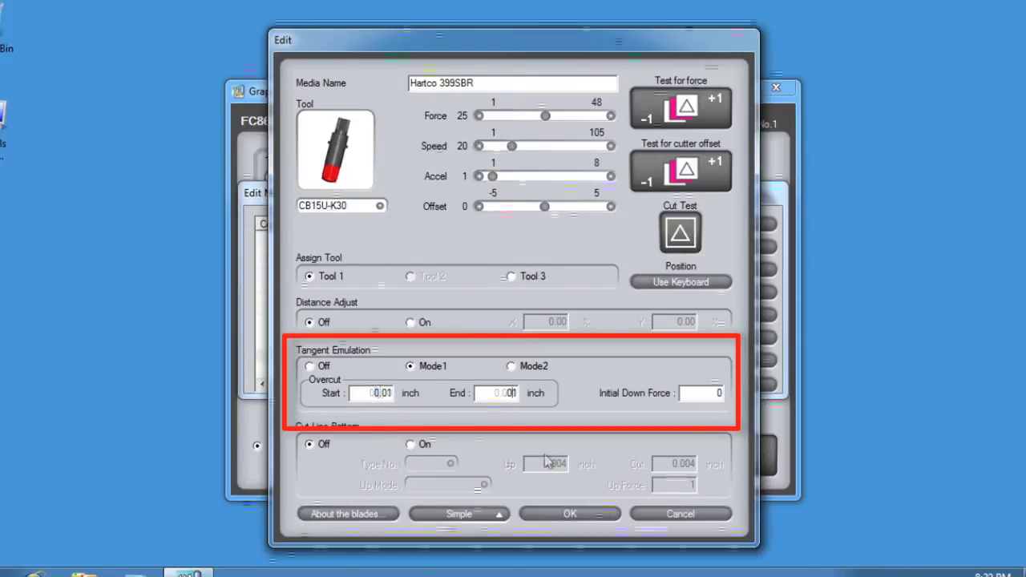
pyautogui.write('.01')
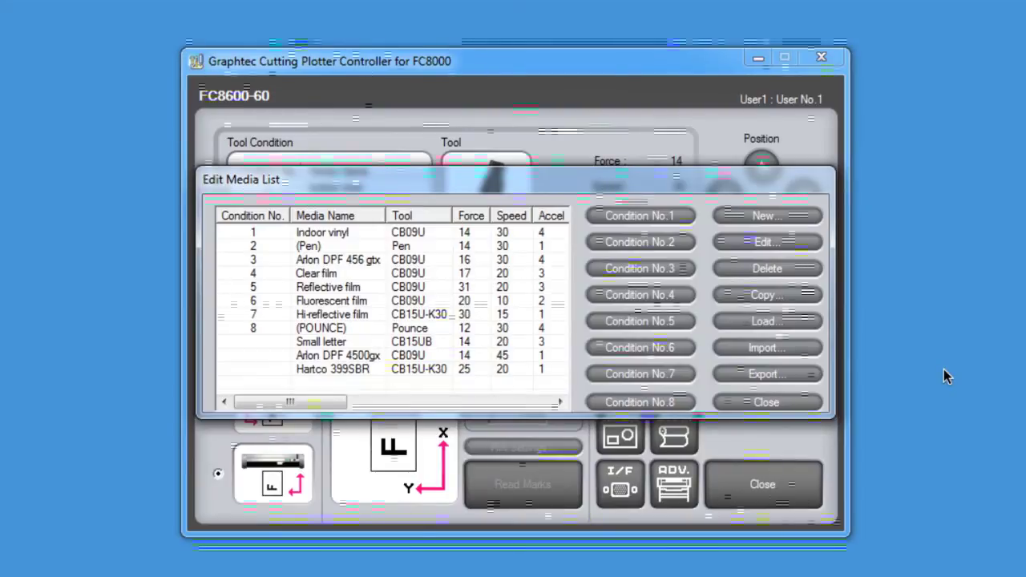
# Assign Arlon DPF 4500gx to condition 4 and Hartco 399SBR to condition 8, then close the list
pyautogui.click(363, 357)
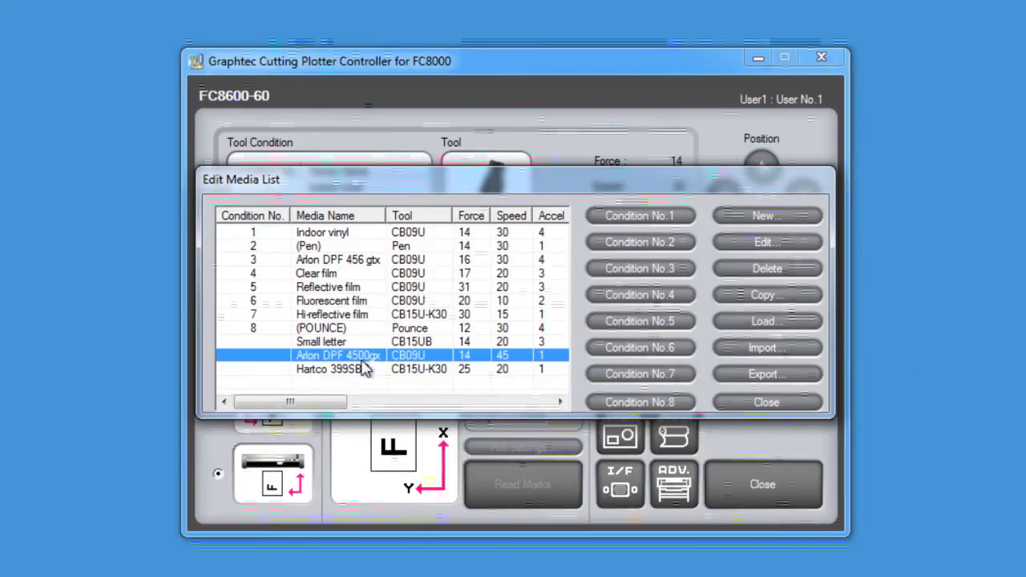
pyautogui.click(629, 295)
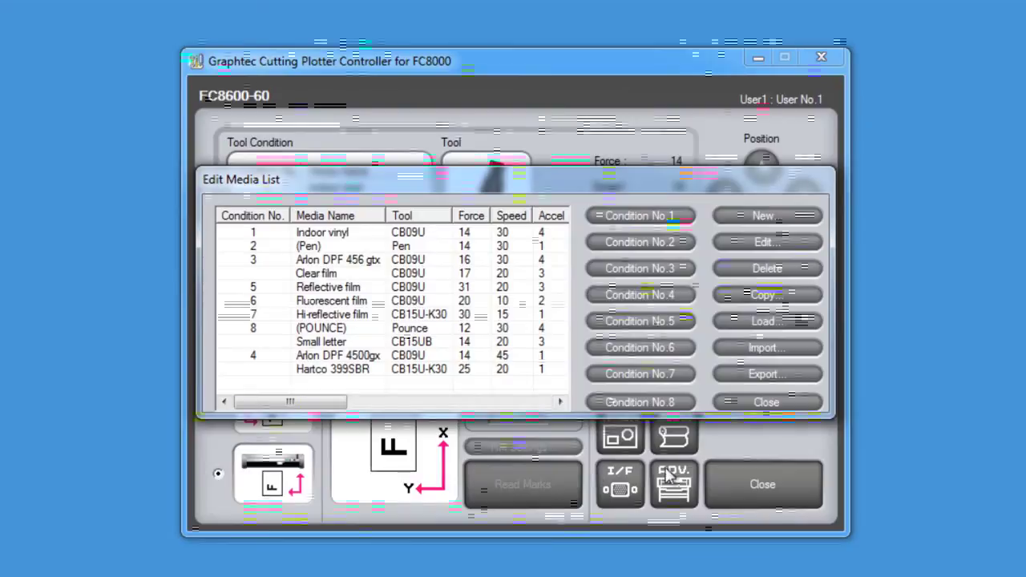
pyautogui.click(323, 372)
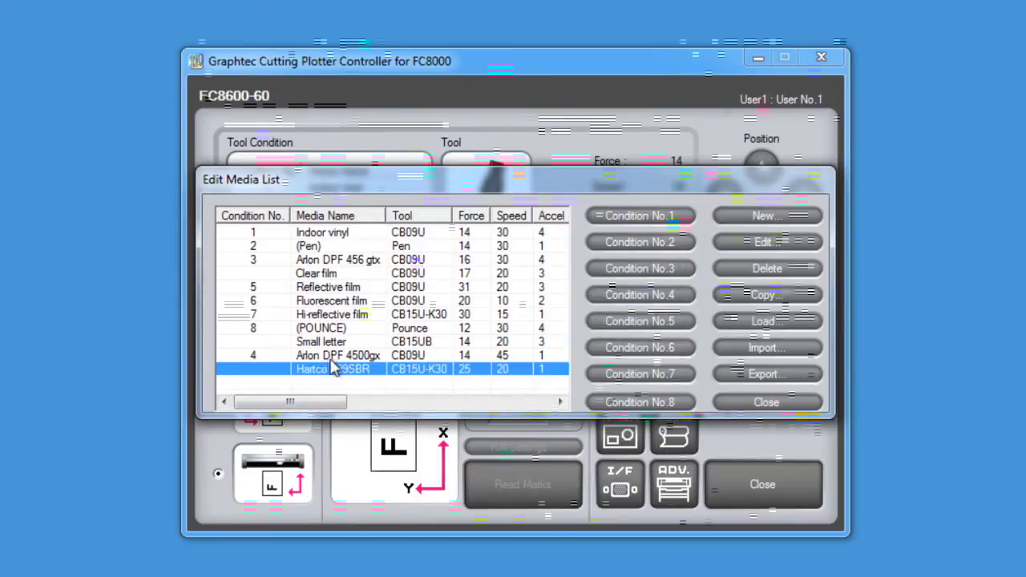
pyautogui.click(651, 402)
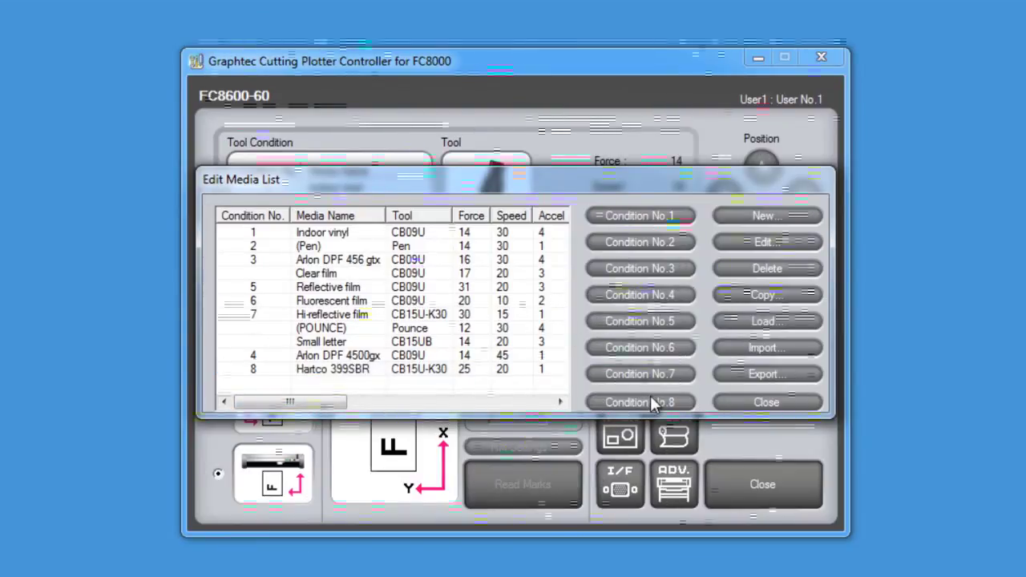
pyautogui.click(763, 401)
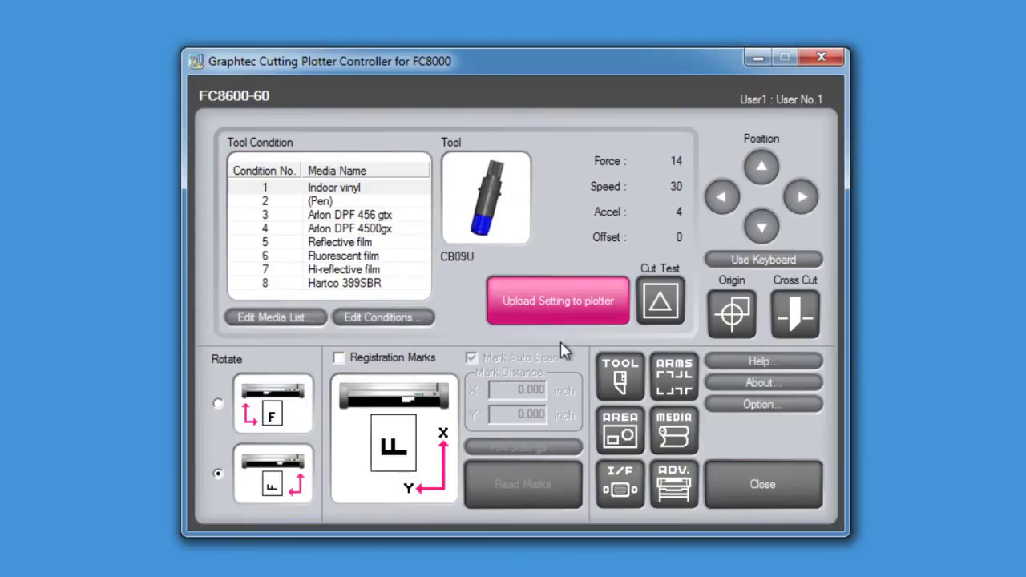
pyautogui.click(560, 305)
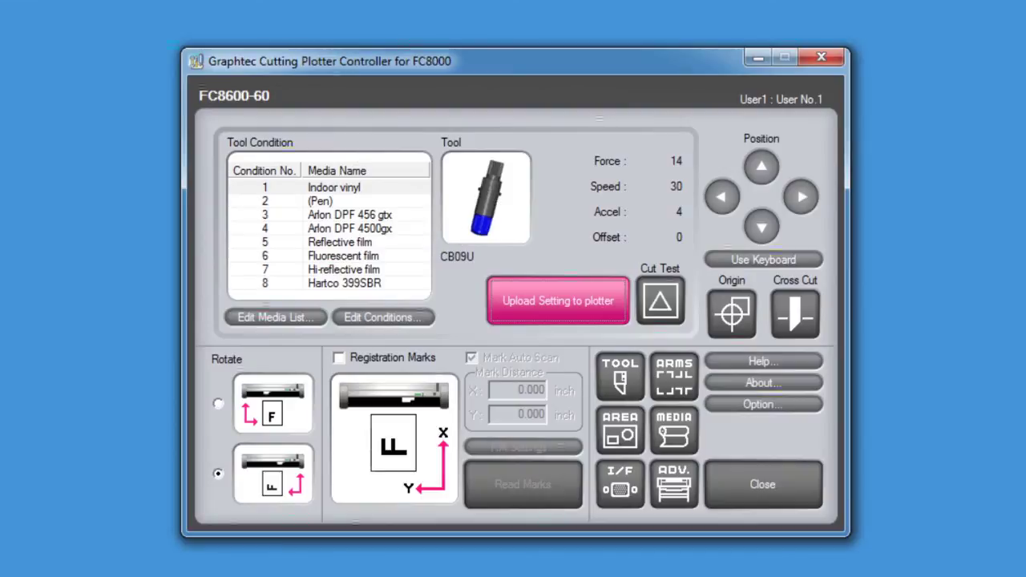
# Set Data Sorting Area to On in the TOOL settings and confirm
pyautogui.click(617, 373)
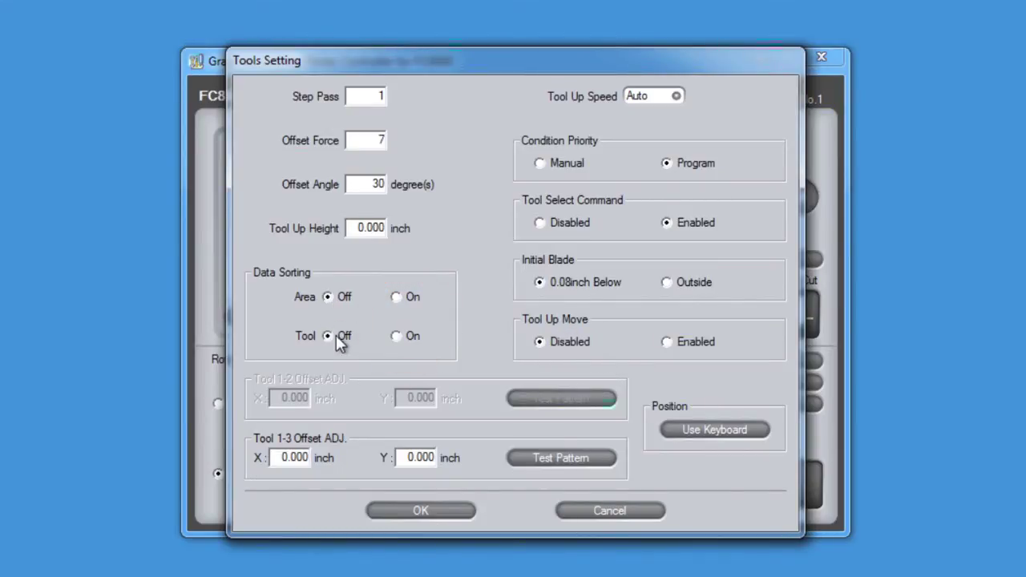
pyautogui.click(396, 297)
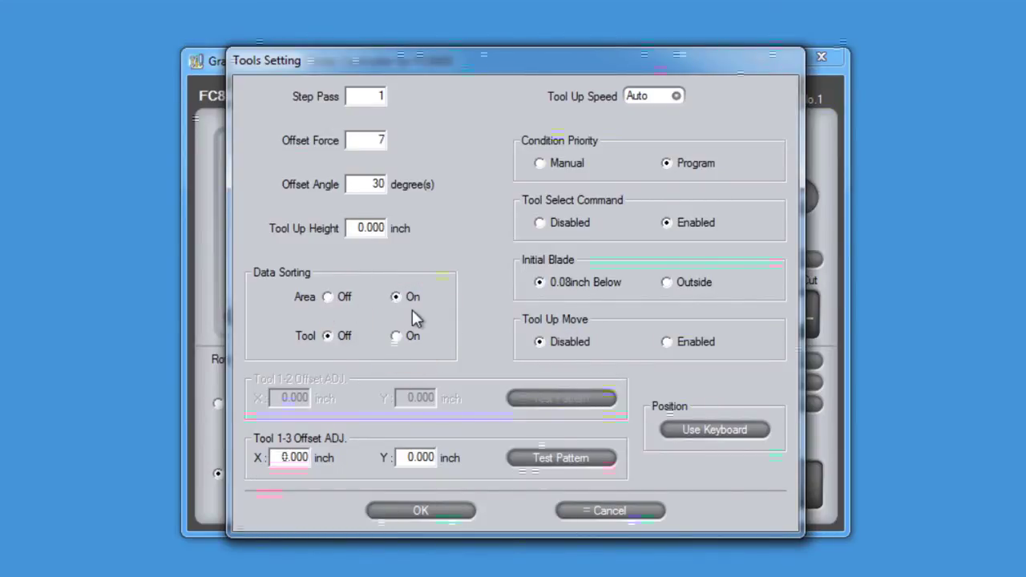
pyautogui.click(454, 511)
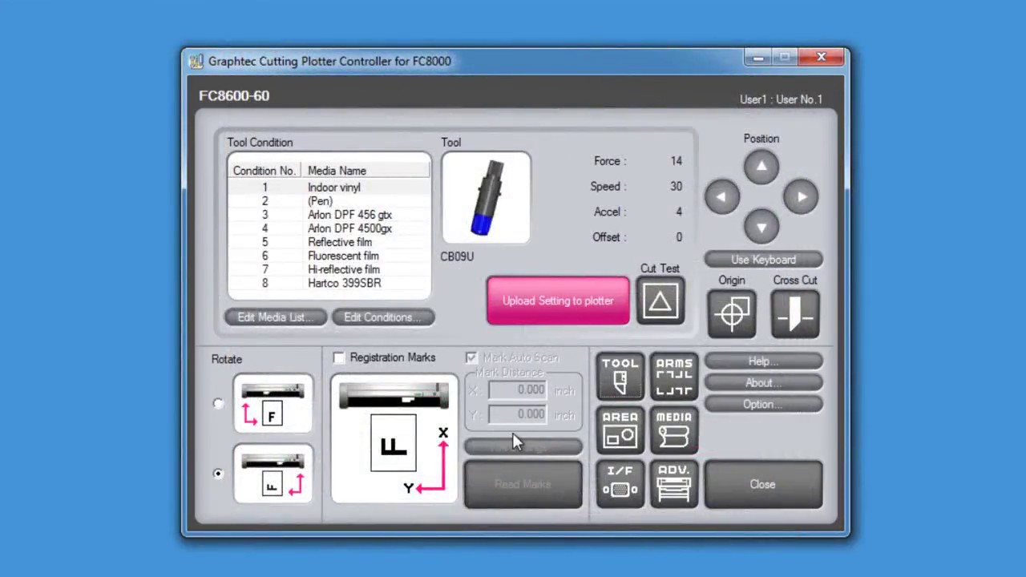
pyautogui.click(636, 433)
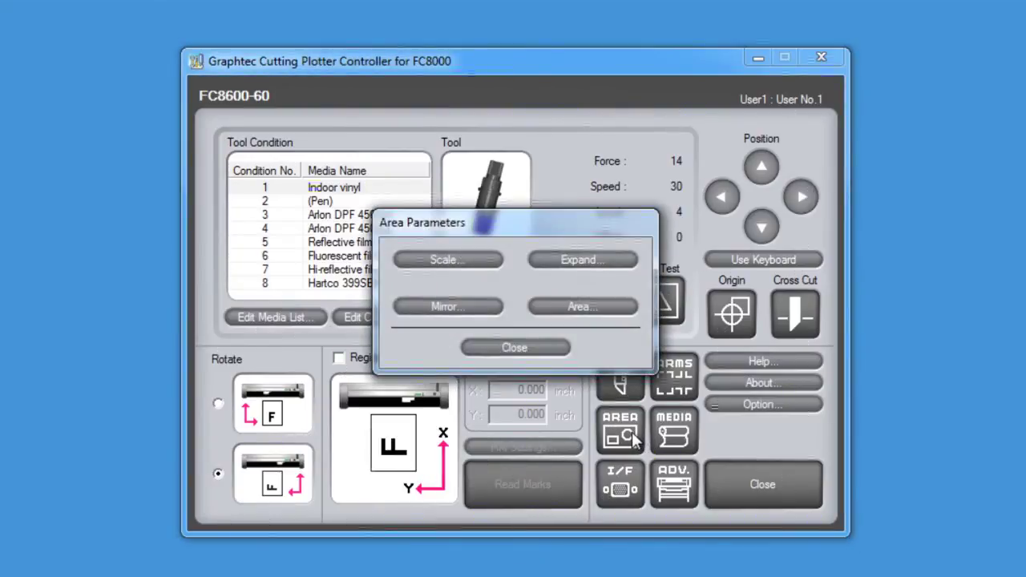
pyautogui.click(565, 261)
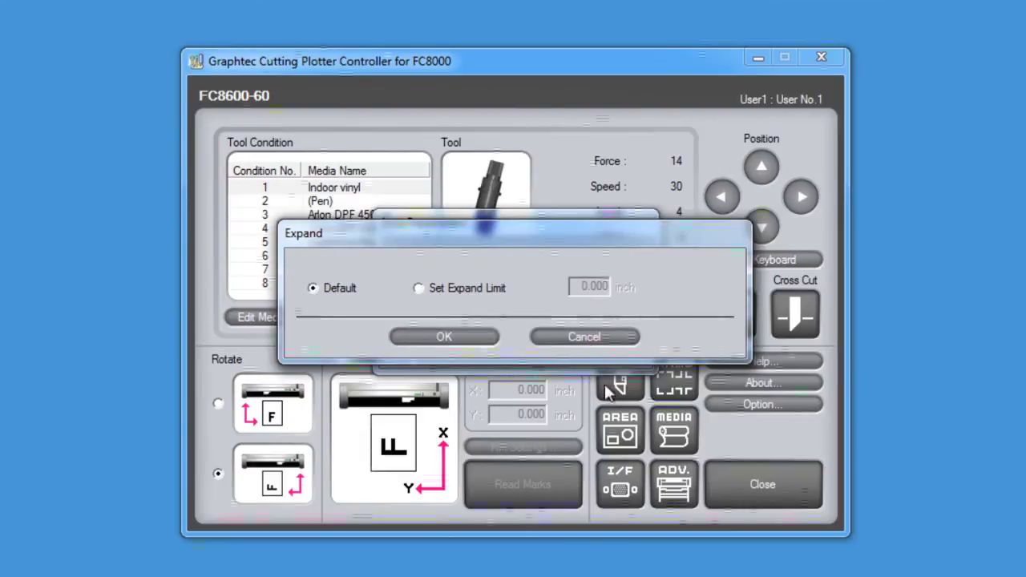
pyautogui.click(418, 288)
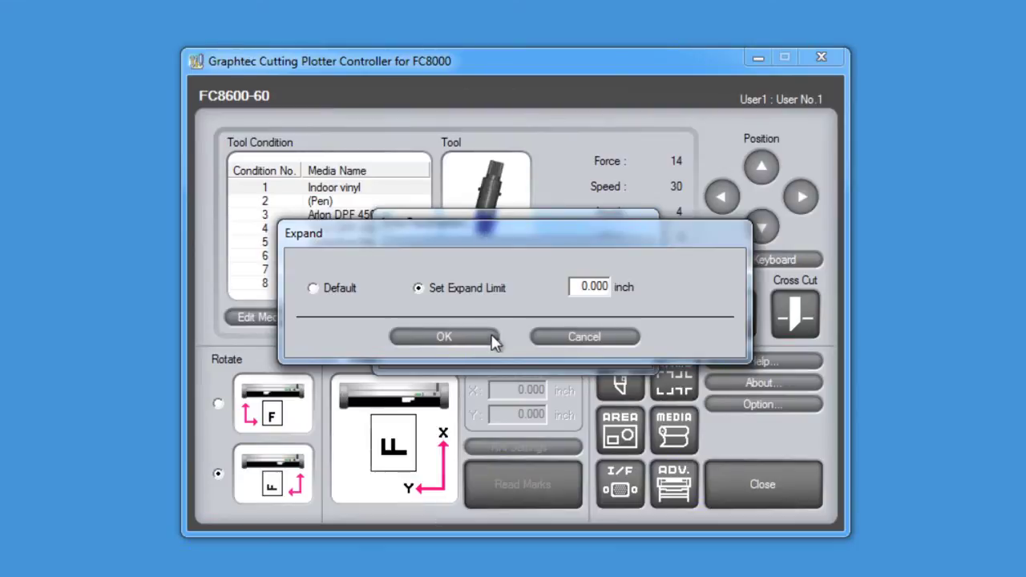
pyautogui.click(569, 337)
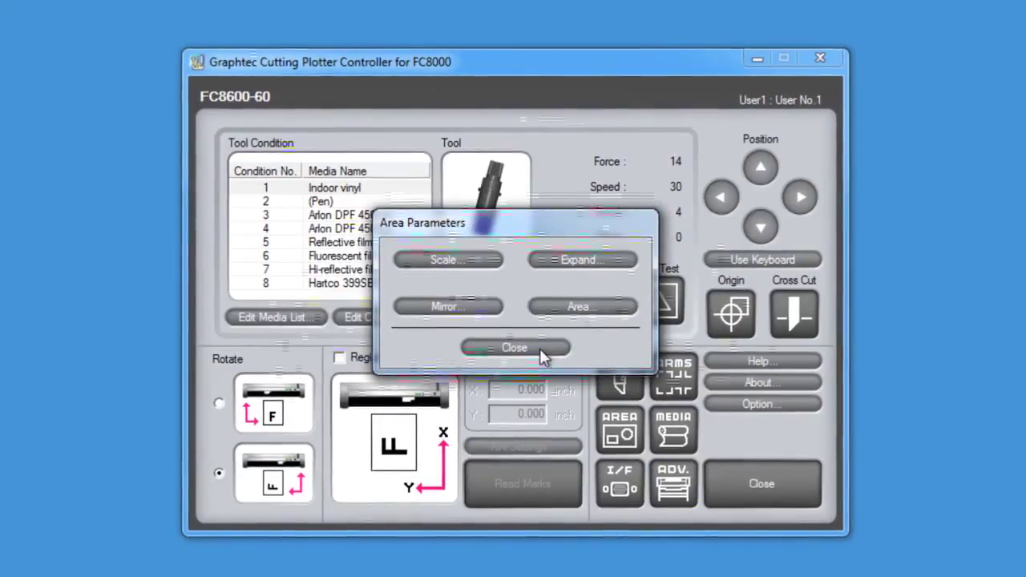
pyautogui.click(544, 351)
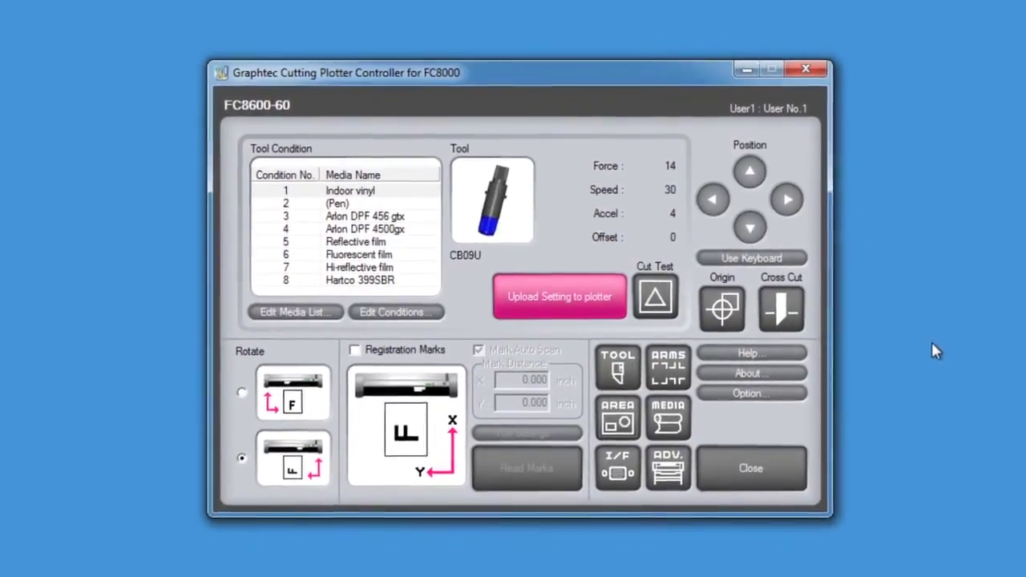